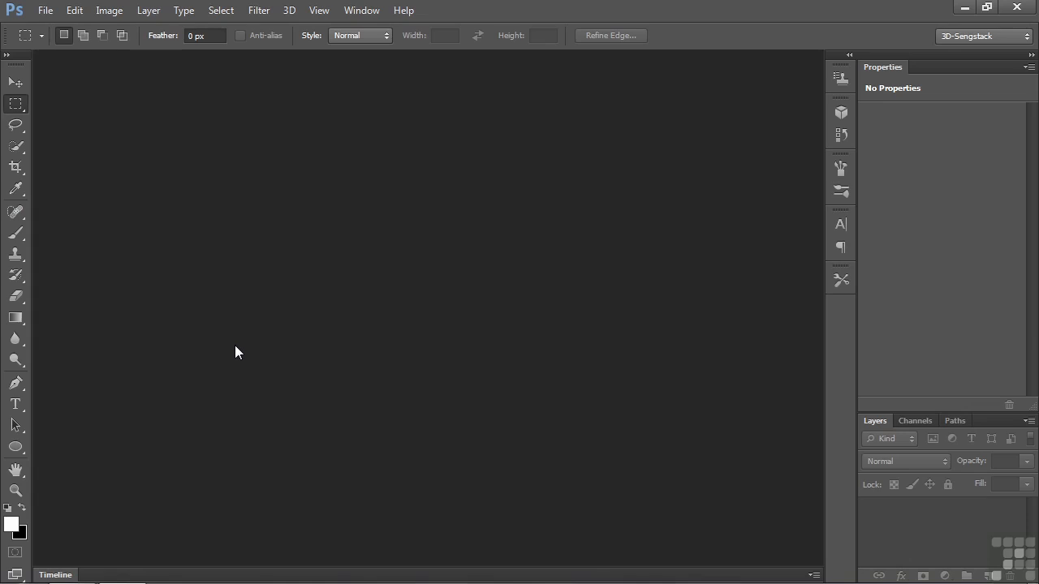
Create a new blank 1200 x 1200 RGB document with a transparent background.
left_click(46, 11)
left_click(49, 26)
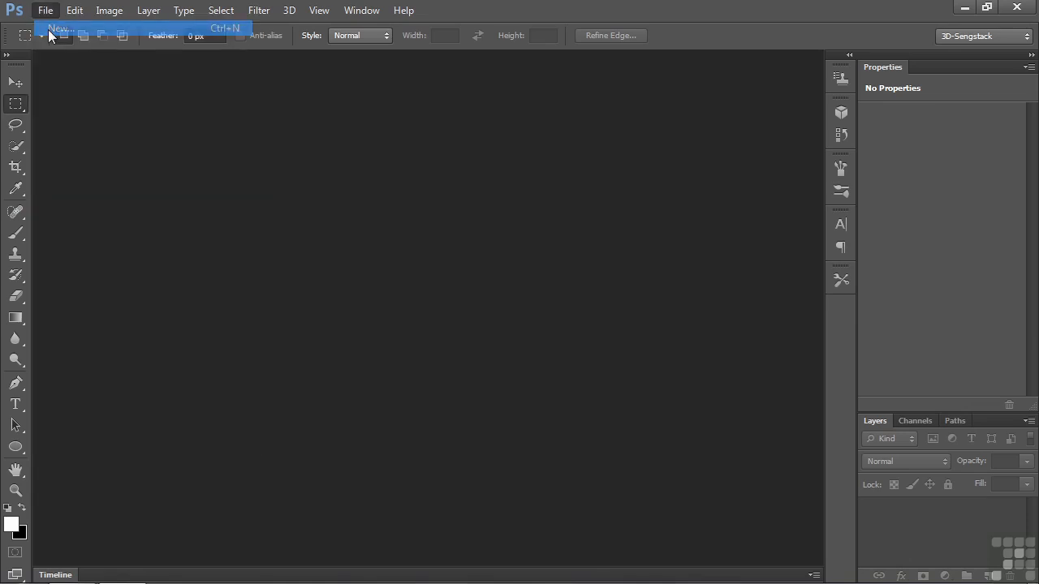
left_click(617, 124)
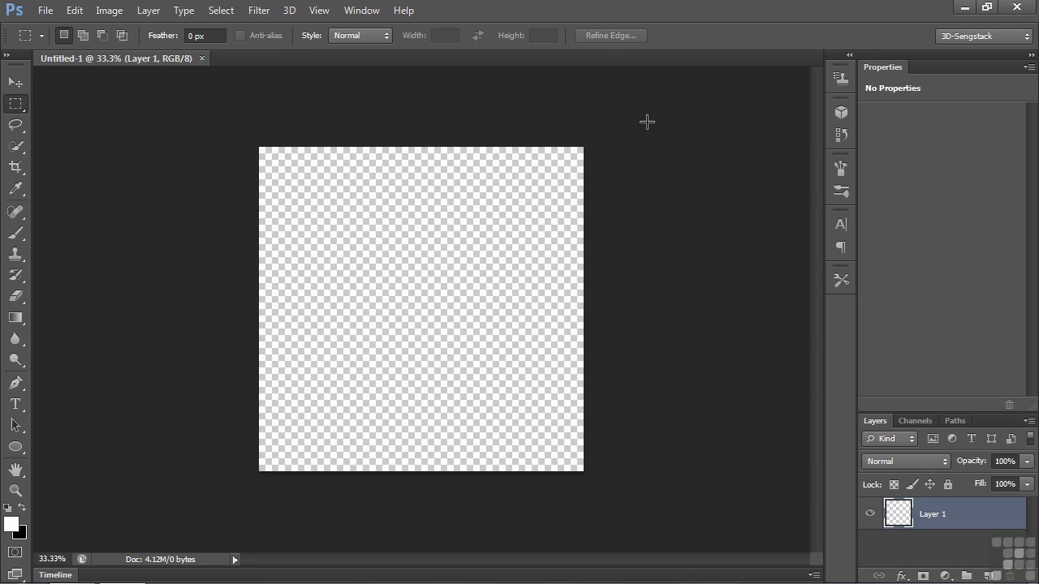
Turn the empty layer into a 3D sphere using the Sphere mesh preset.
left_click(847, 114)
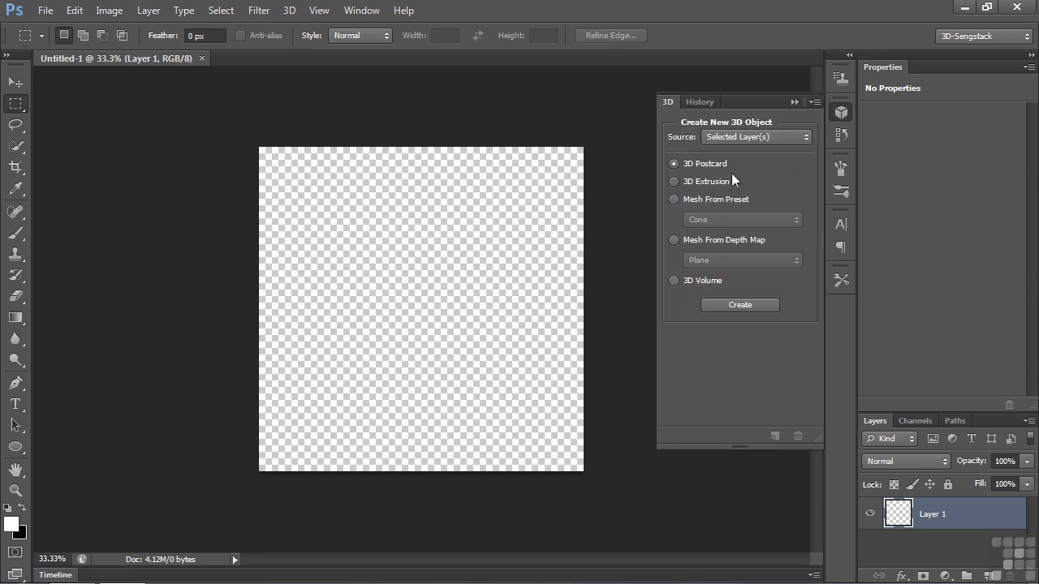
left_click(715, 195)
left_click(773, 220)
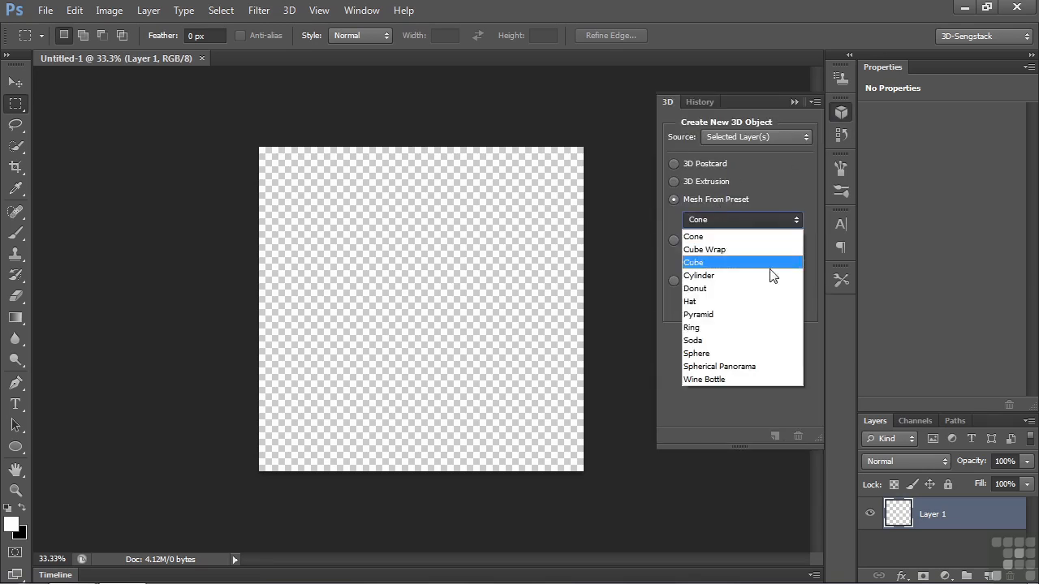
left_click(722, 355)
left_click(748, 307)
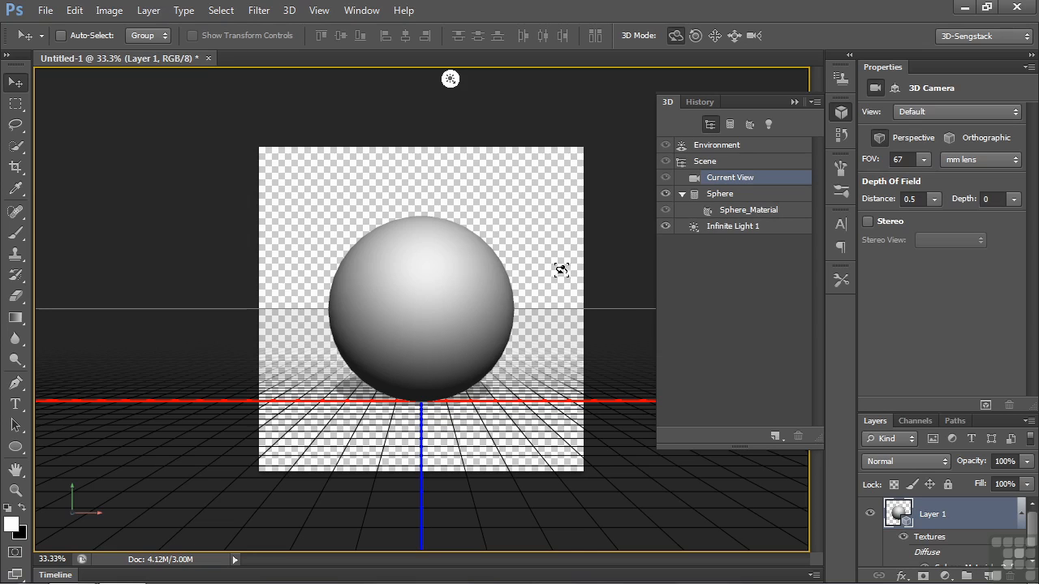
Select the sphere's material and set its diffuse color to the dark gold 9f8726.
left_click(461, 292)
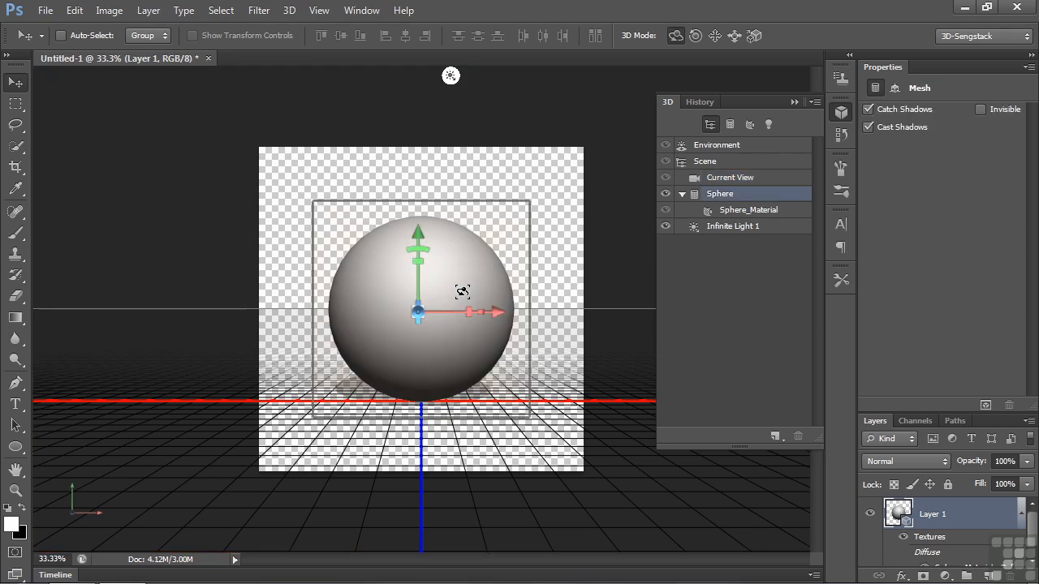
left_click(718, 213)
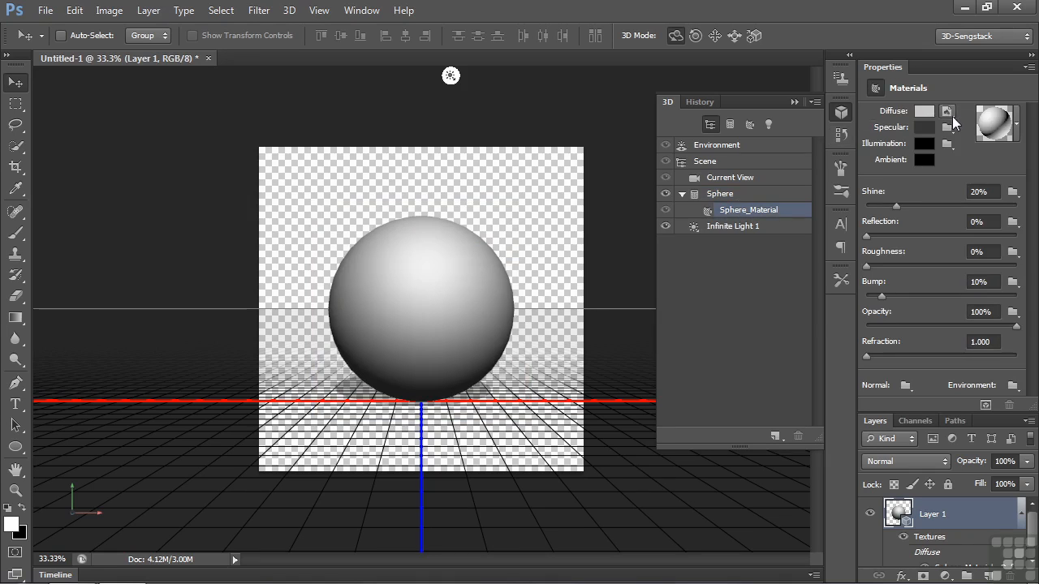
mouse_move(956, 123)
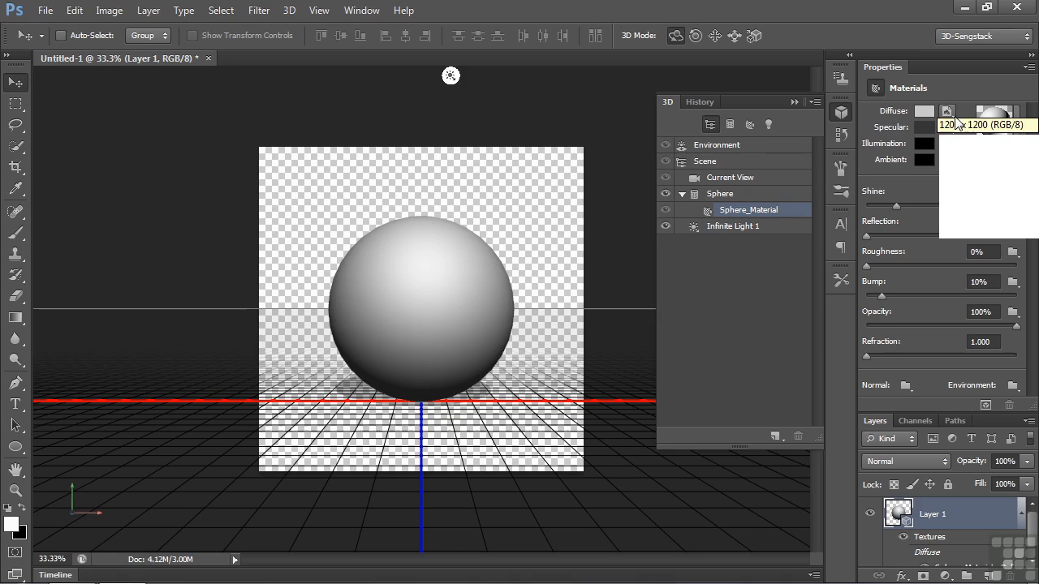
left_click(923, 114)
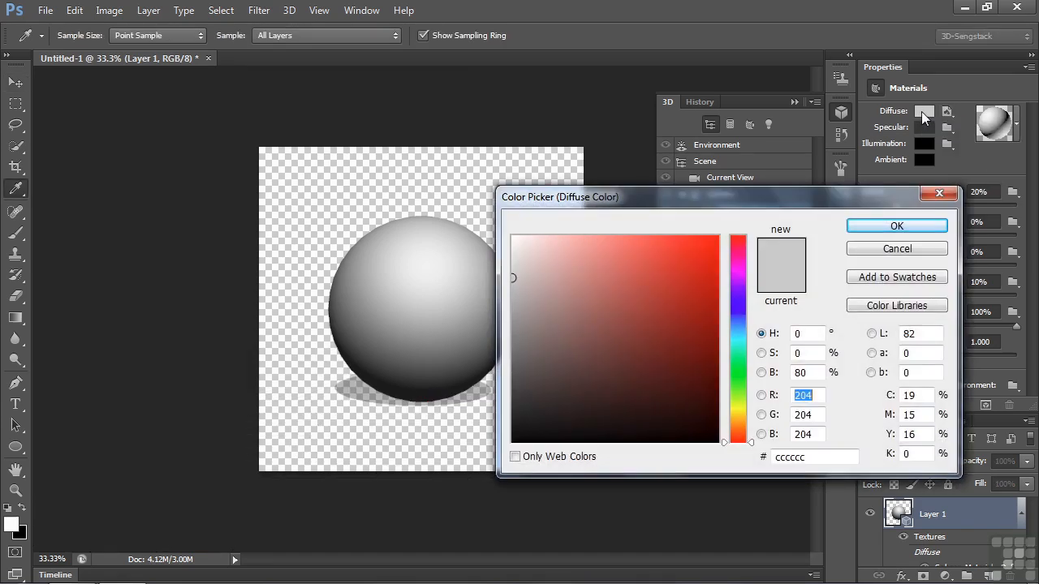
left_click(684, 257)
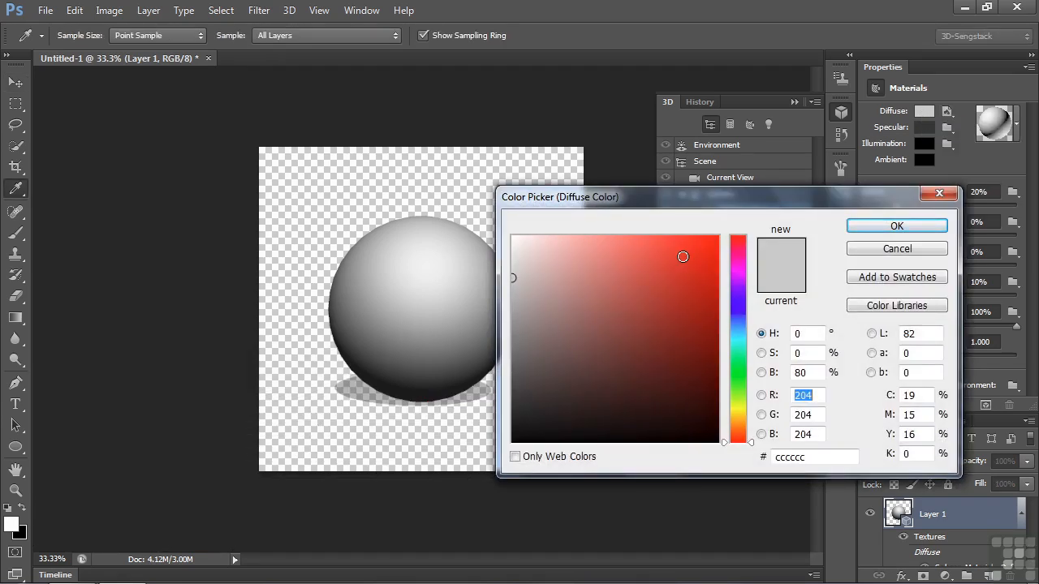
left_click(687, 308)
left_click(679, 368)
left_click(740, 307)
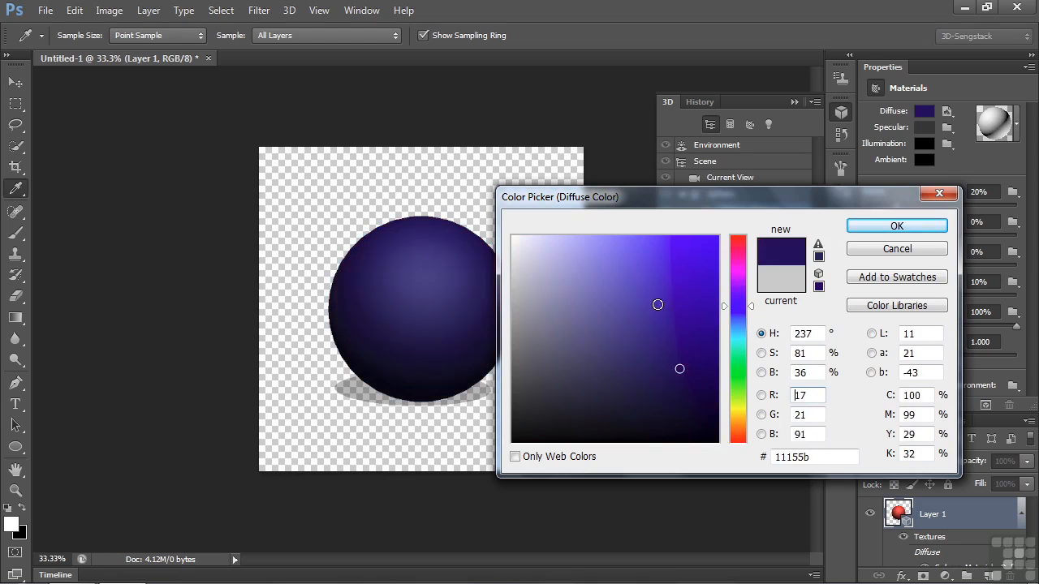
left_click(634, 336)
left_click(624, 354)
left_click(733, 382)
left_click(669, 313)
left_click(736, 407)
left_click(735, 415)
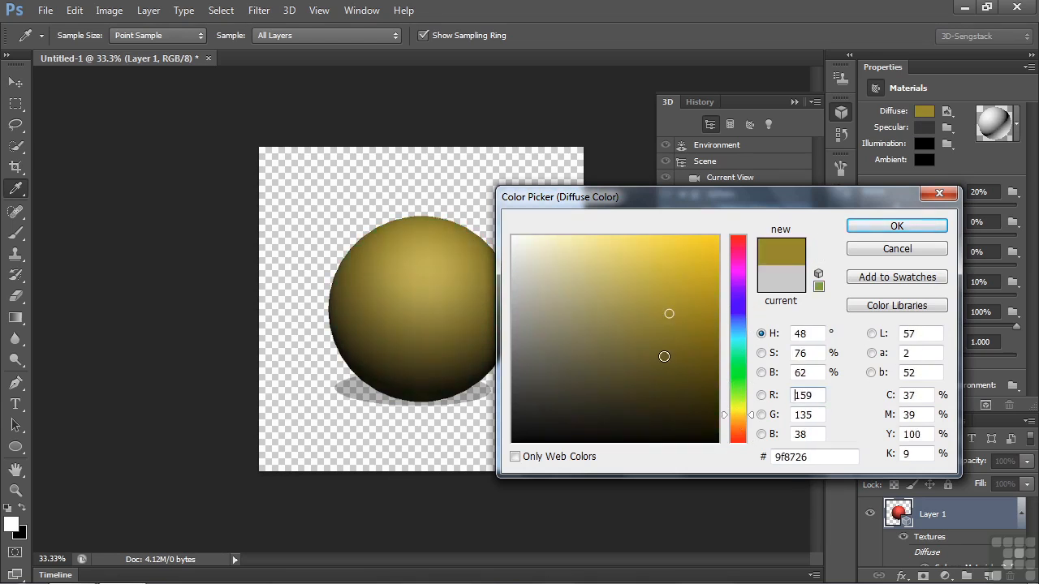
left_click(911, 227)
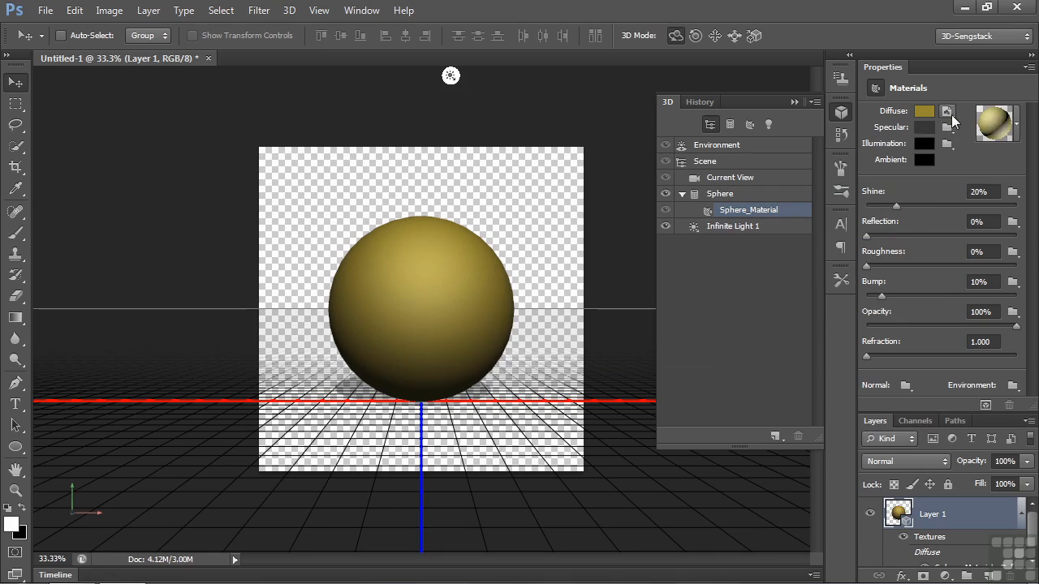
Open the material's diffuse texture for editing, arrange both documents 2-up vertically, and collapse the 3D settings covering the sphere.
left_click(947, 113)
left_click(939, 131)
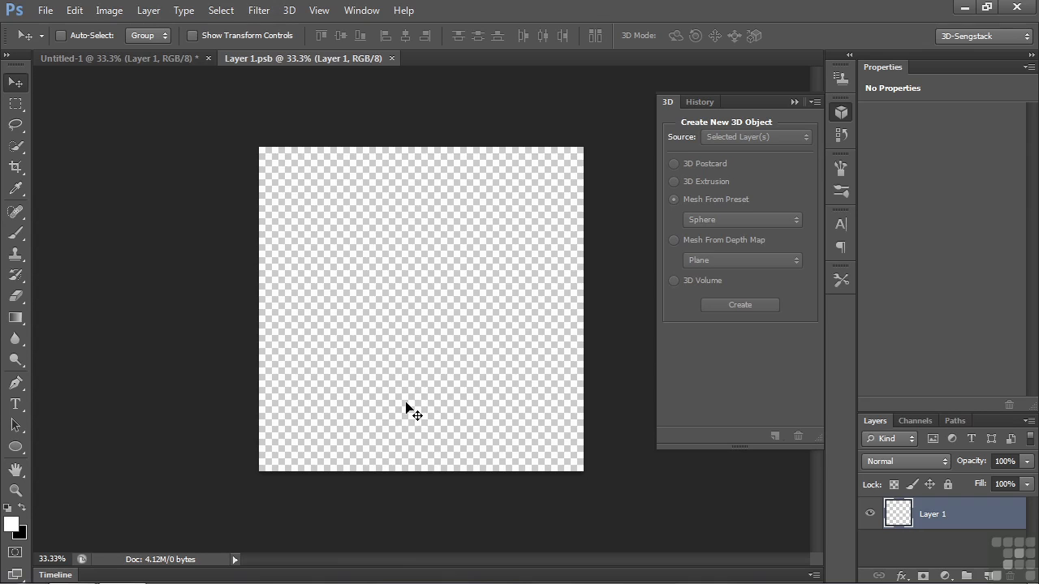
left_click(362, 12)
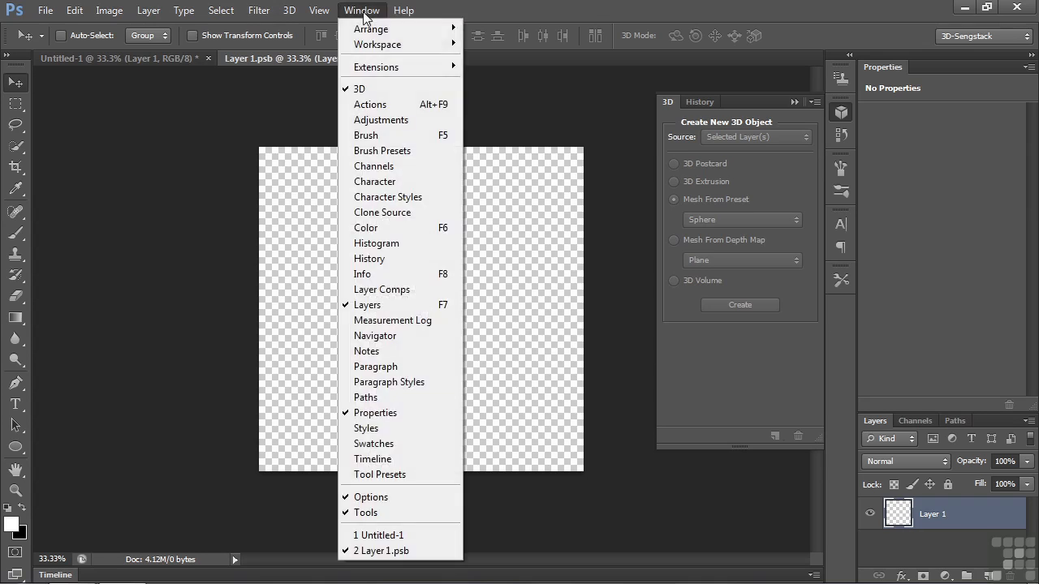
mouse_move(373, 29)
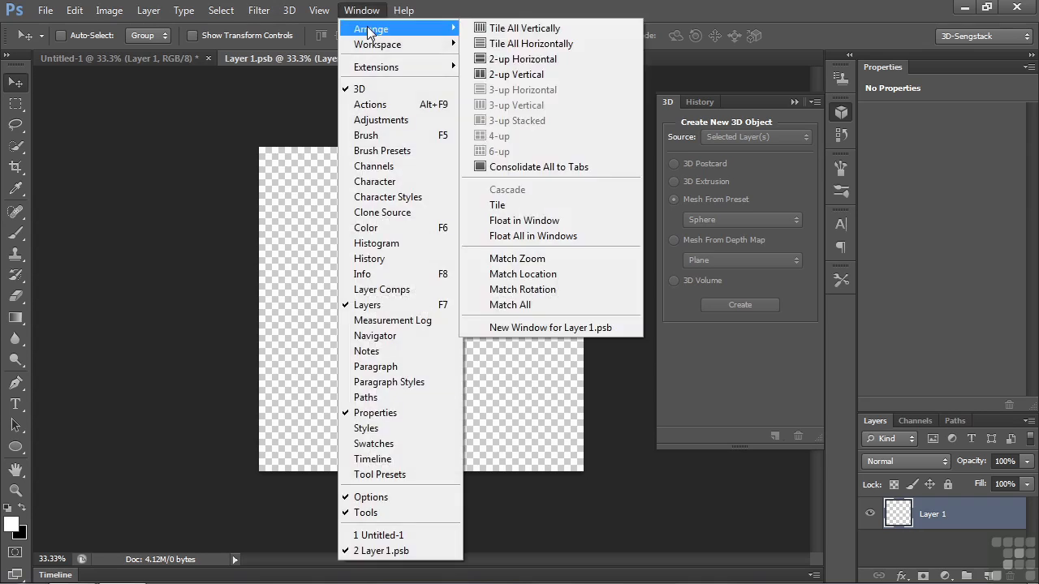
left_click(515, 76)
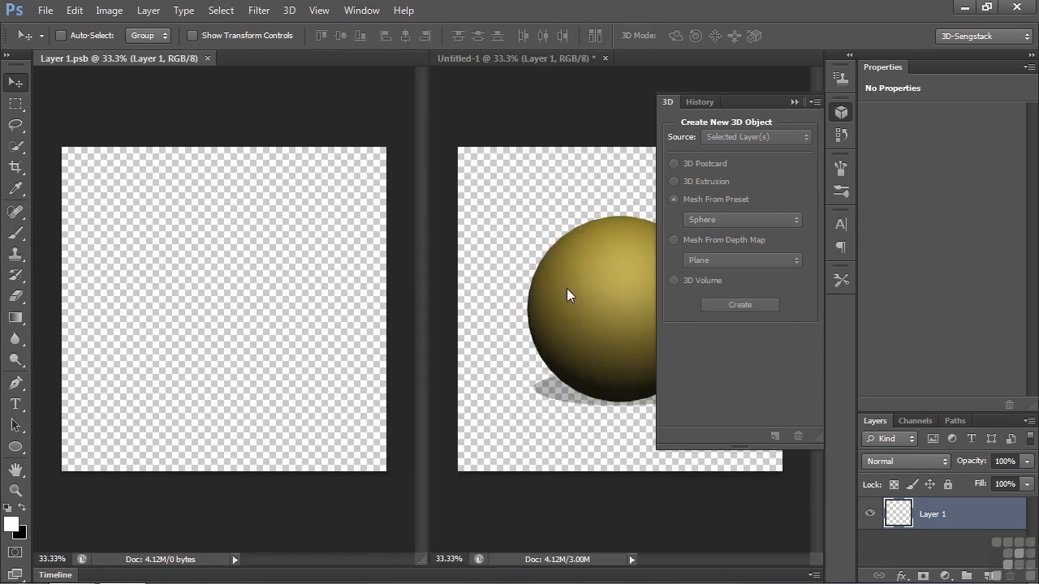
left_click(794, 101)
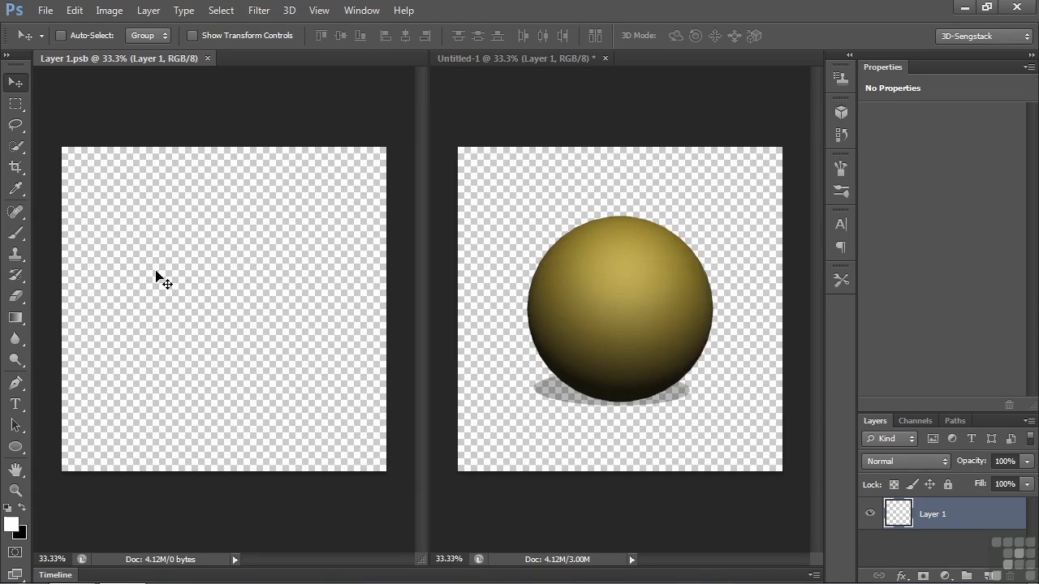
Fill the texture with a slanted linear Spectrum gradient, save it, and switch to the sphere document to update the mesh.
left_click(16, 318)
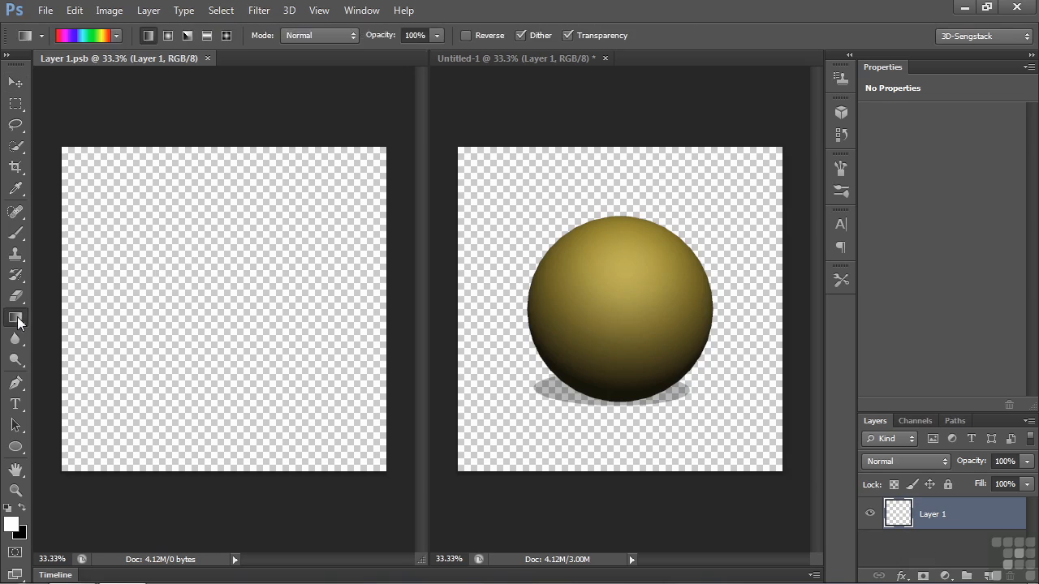
left_click(82, 36)
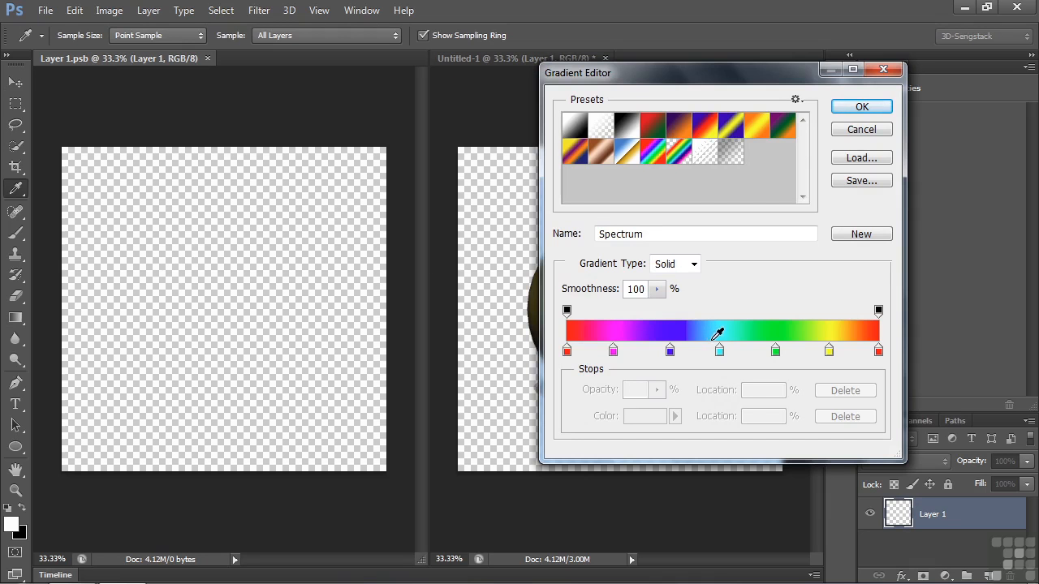
left_click(862, 107)
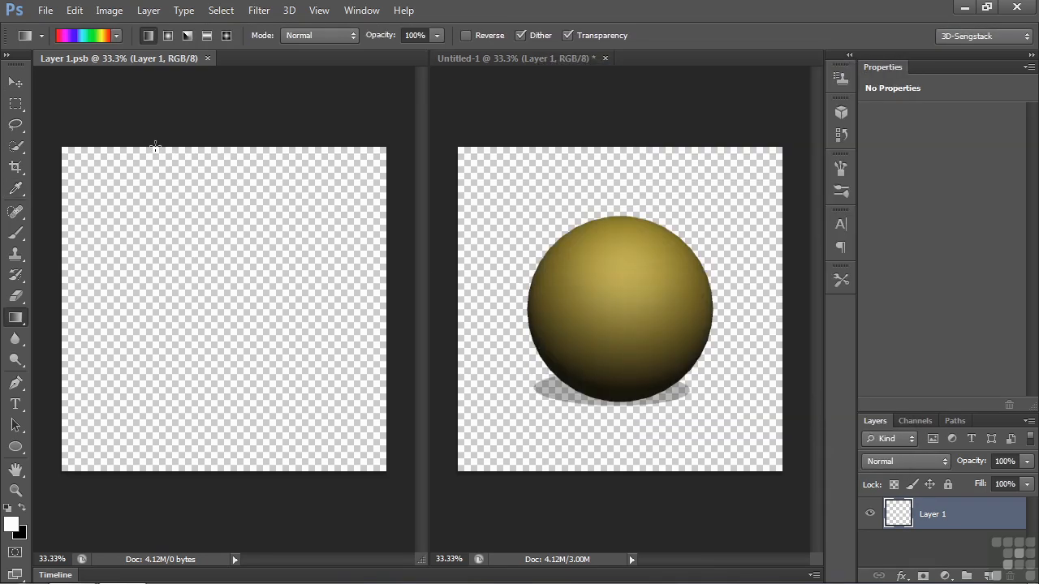
left_click_drag(164, 167, 279, 476)
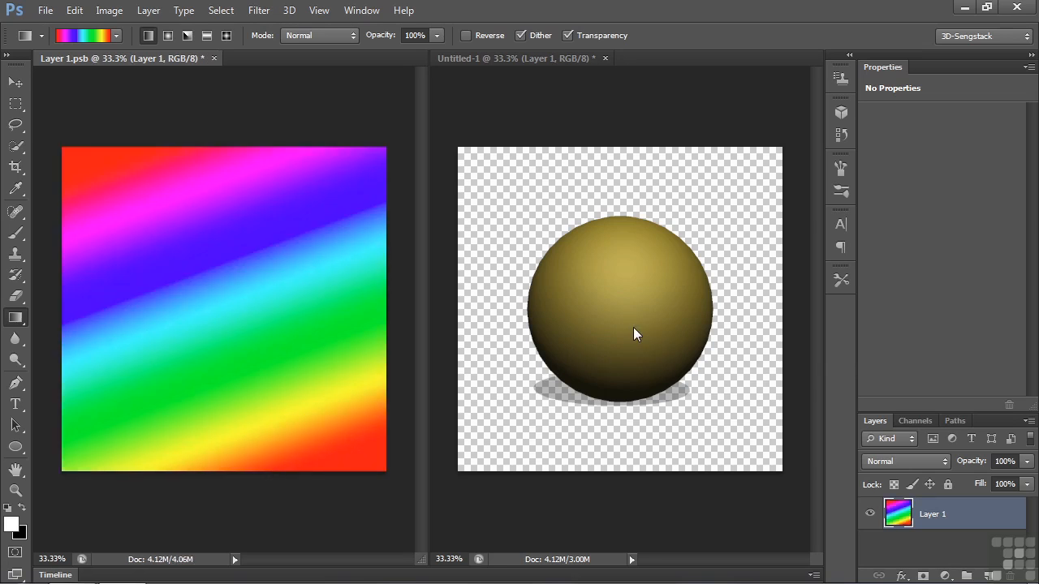
key("ctrl+s")
left_click(591, 319)
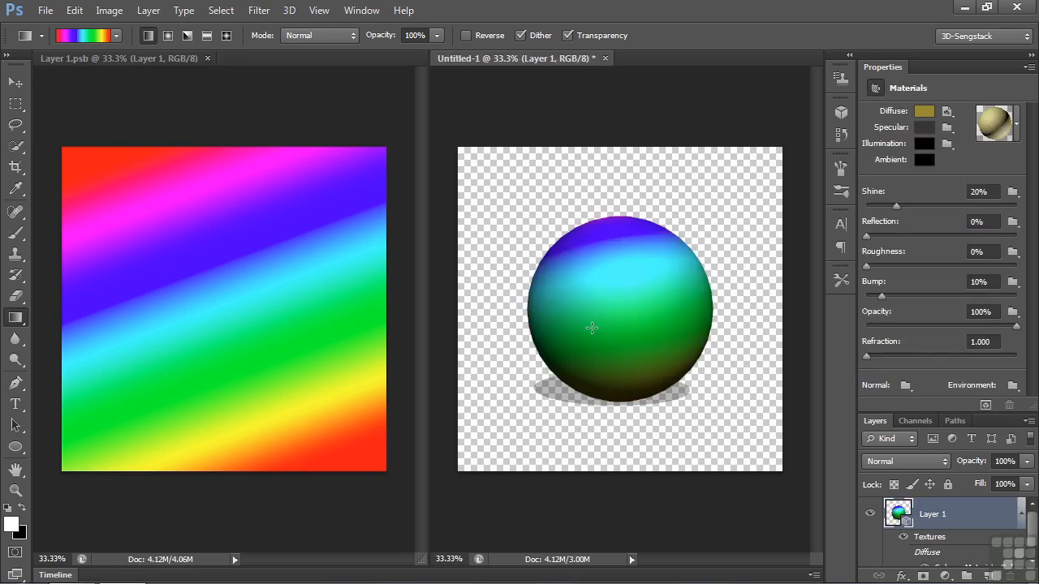
Rotate the sphere mesh around its X and Y axes to show how the gradient texture wraps and where its edges meet.
left_click(16, 82)
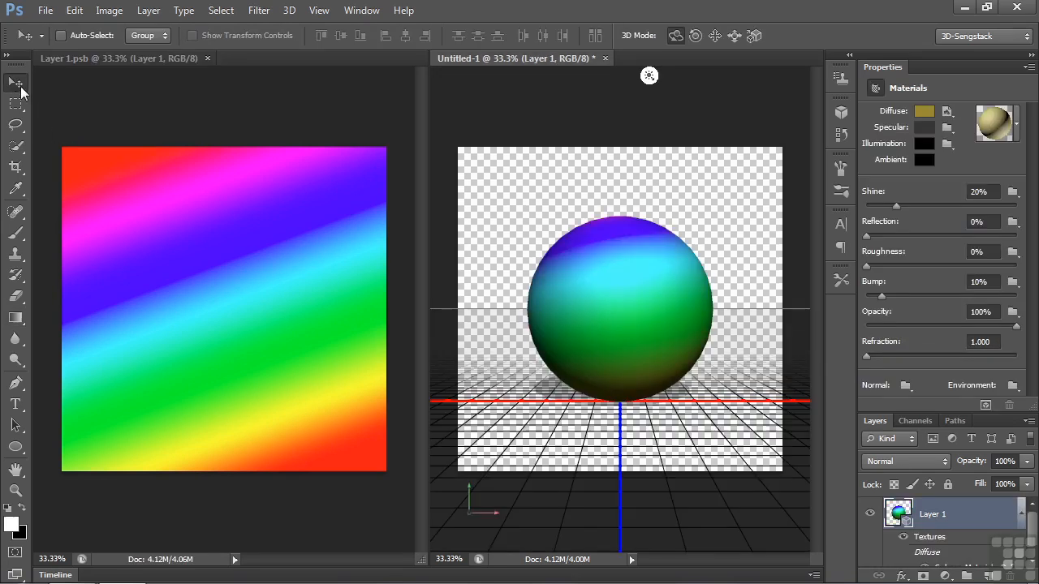
left_click(622, 290)
left_click_drag(632, 166, 637, 264)
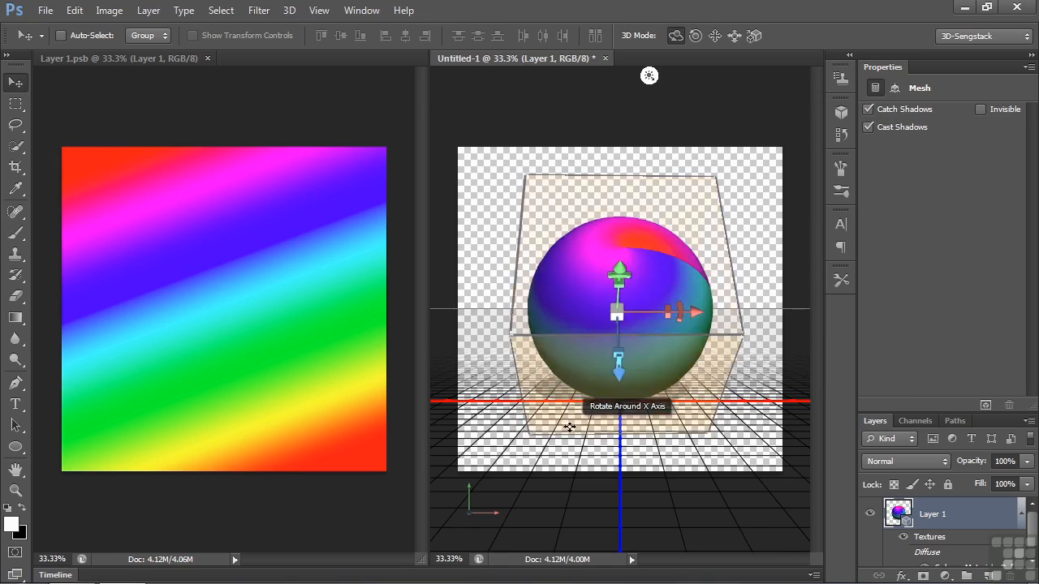
left_click_drag(583, 456, 468, 325)
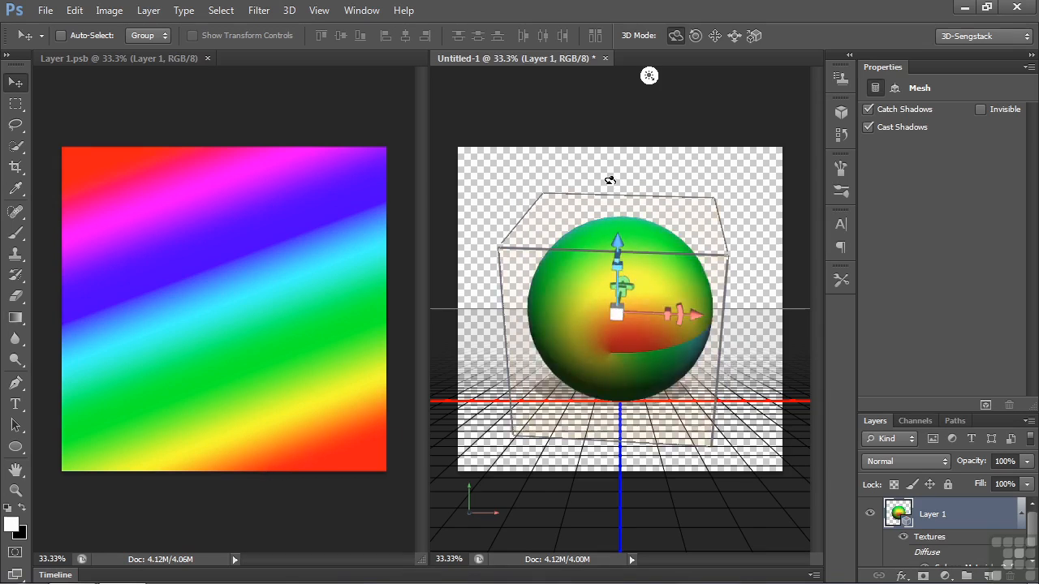
left_click_drag(608, 186, 446, 287)
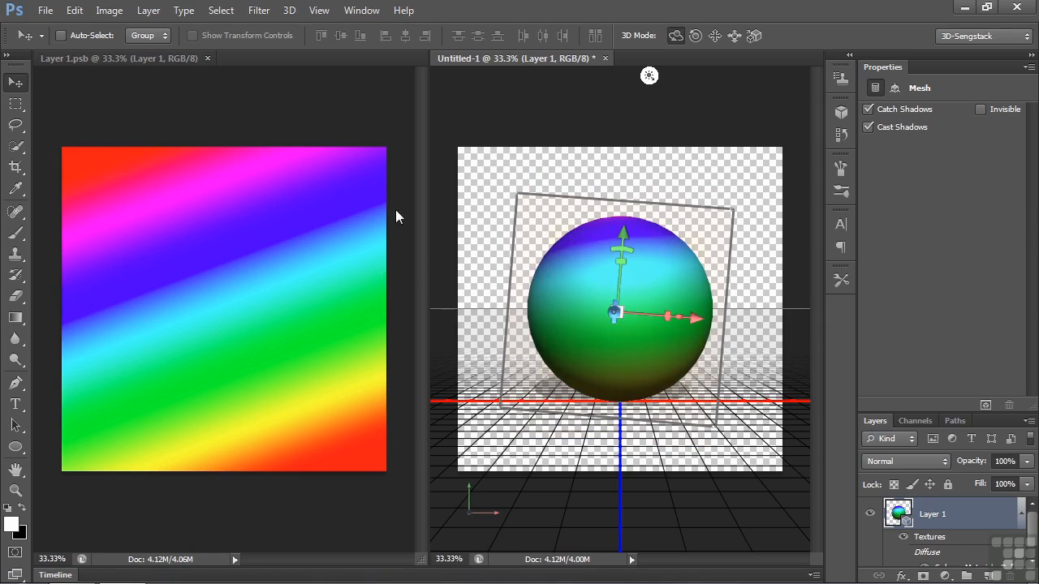
left_click_drag(747, 309, 601, 314)
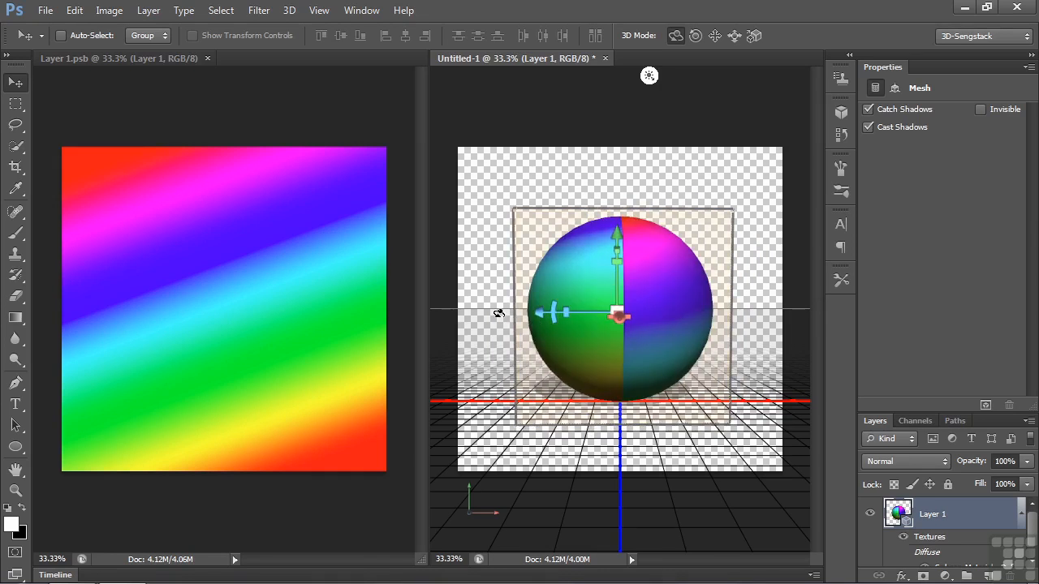
mouse_move(641, 174)
left_mouse_down()
mouse_move(641, 285)
mouse_move(635, 157)
mouse_move(641, 176)
left_mouse_up()
left_click_drag(761, 300, 608, 298)
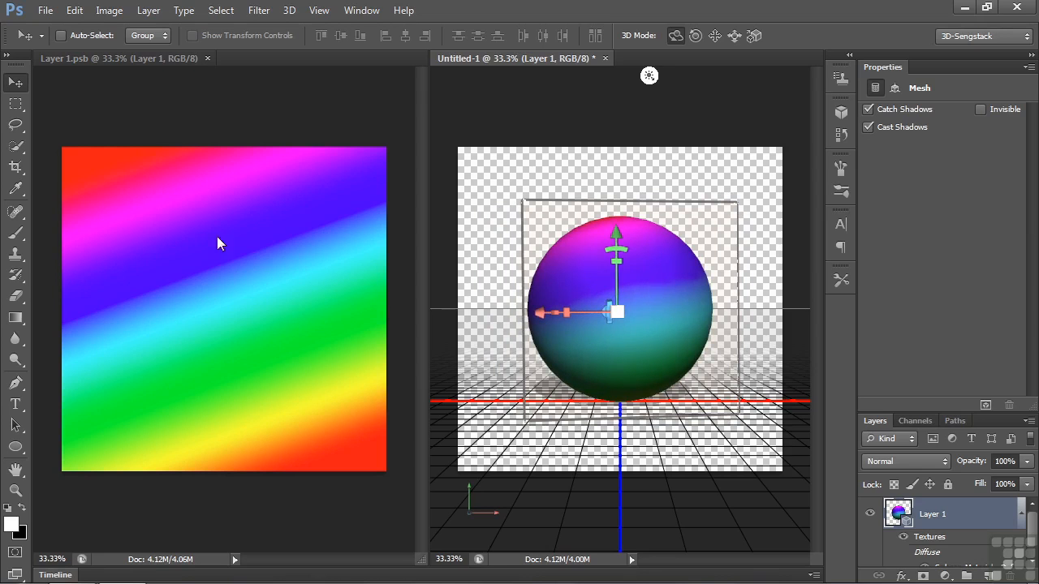
Add the text "Sphere" over the upper middle of the gradient in the texture document.
left_click(197, 273)
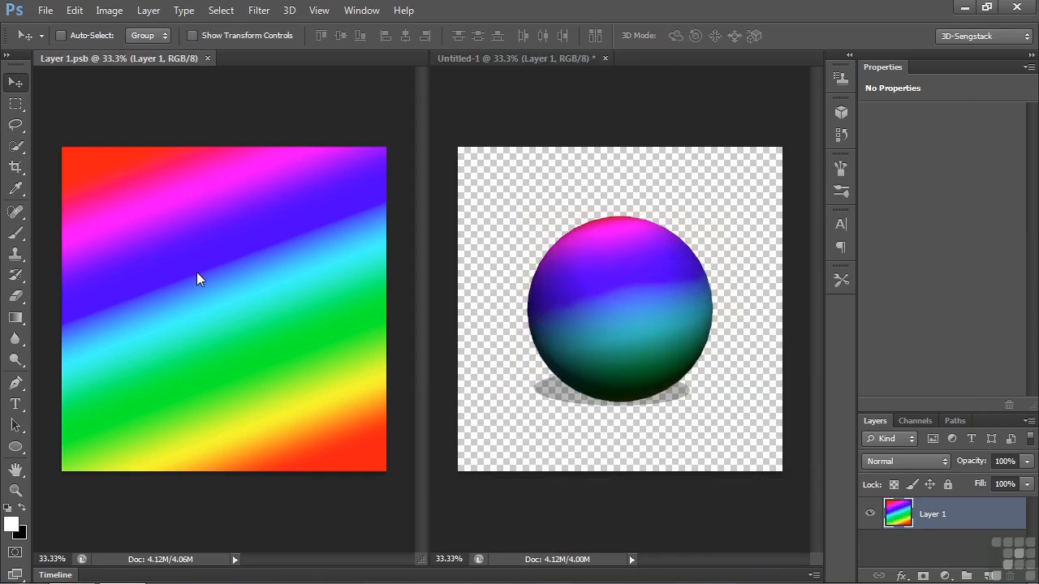
left_click(17, 404)
left_click(135, 285)
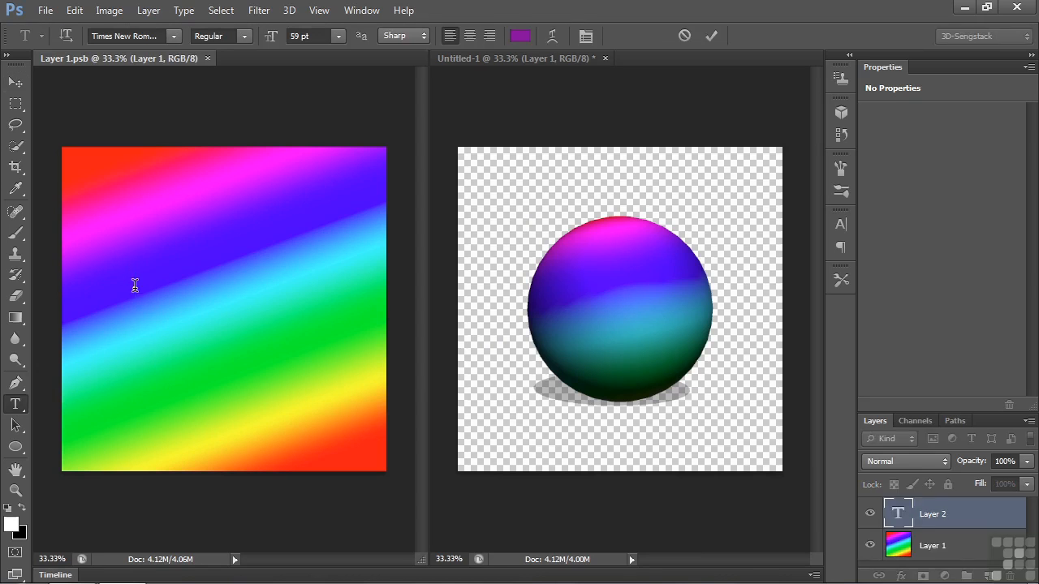
type("Sphere")
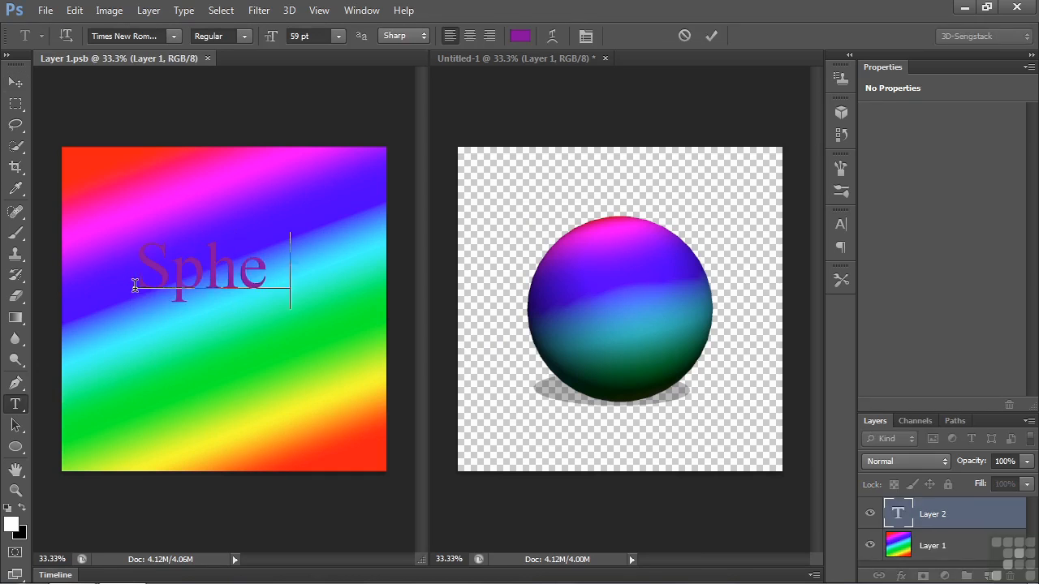
key("ctrl+Return")
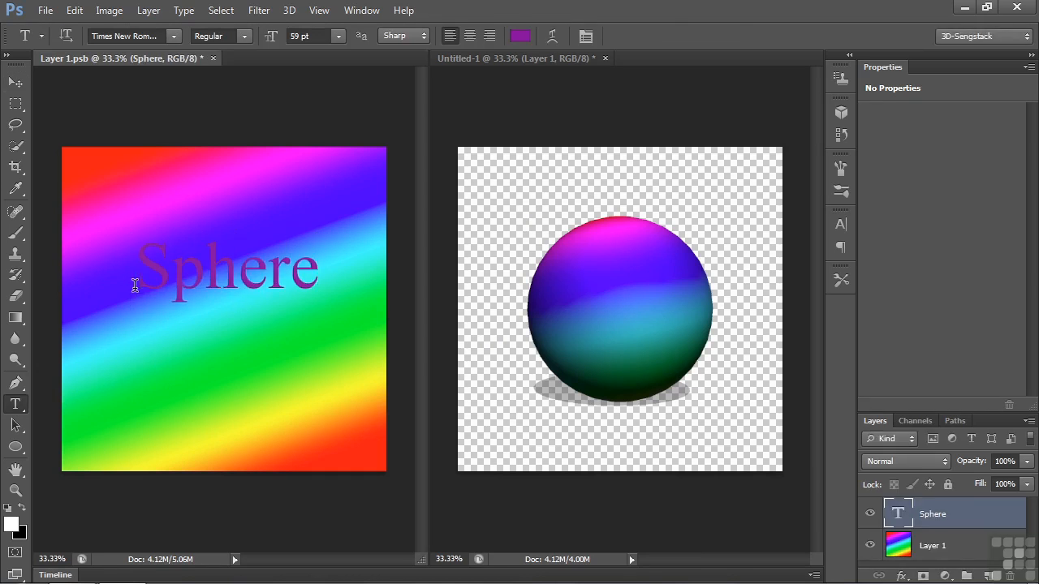
Add a default drop shadow to the "Sphere" text and move the text down to just below the texture's middle.
double_click(986, 518)
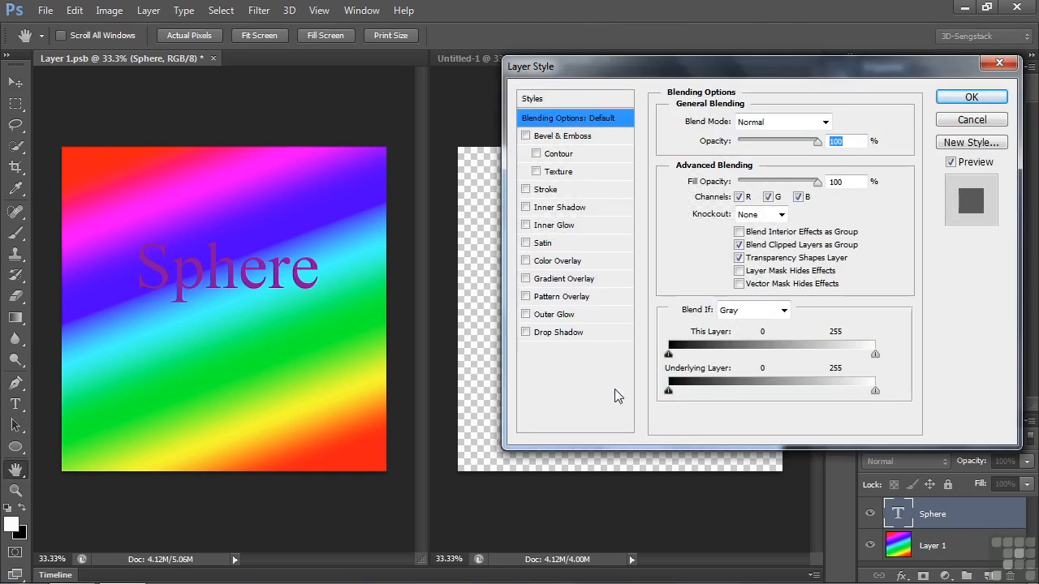
left_click(527, 333)
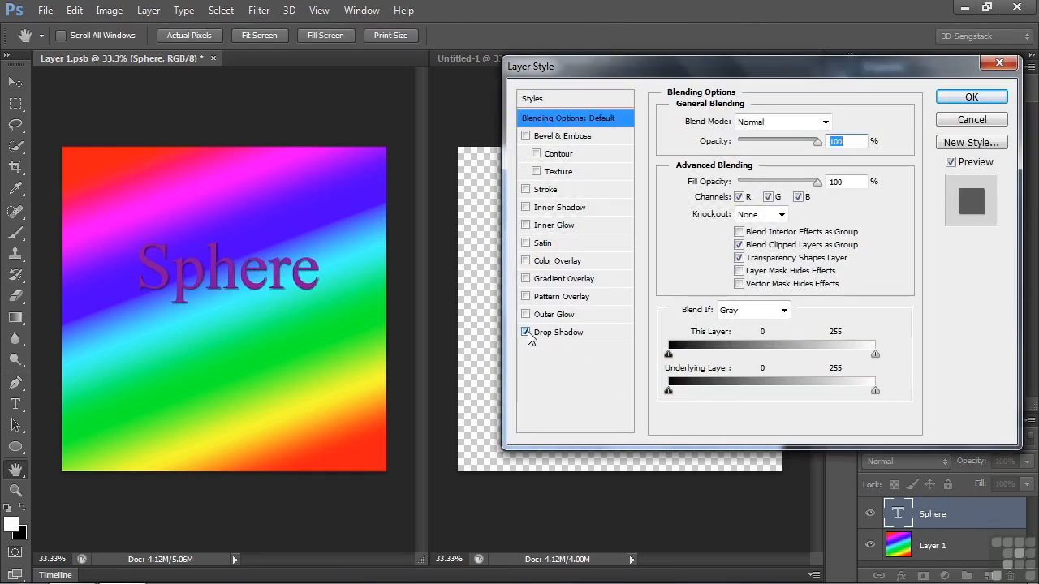
left_click(978, 97)
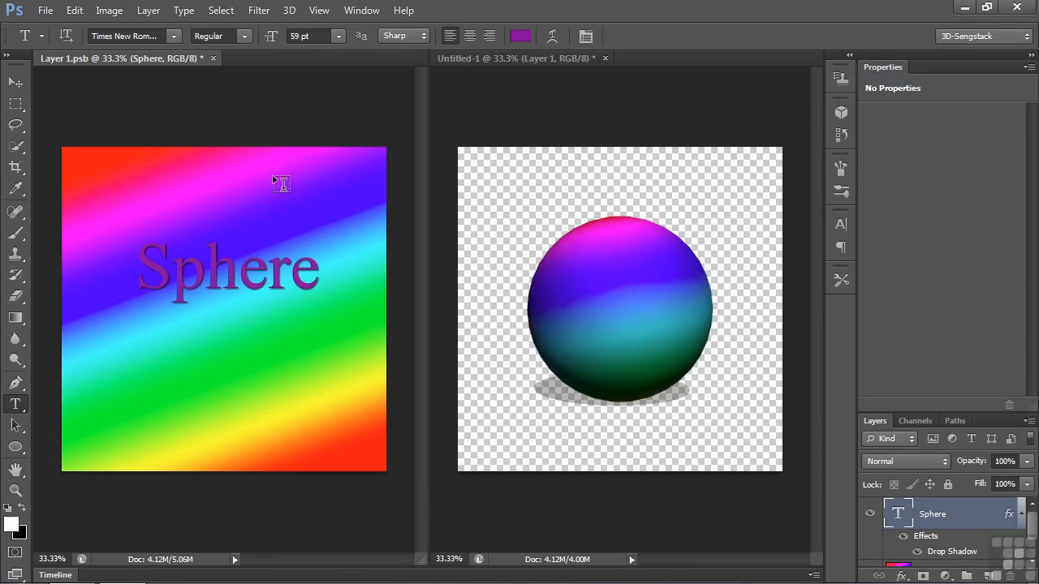
key("v")
left_click_drag(240, 275, 238, 334)
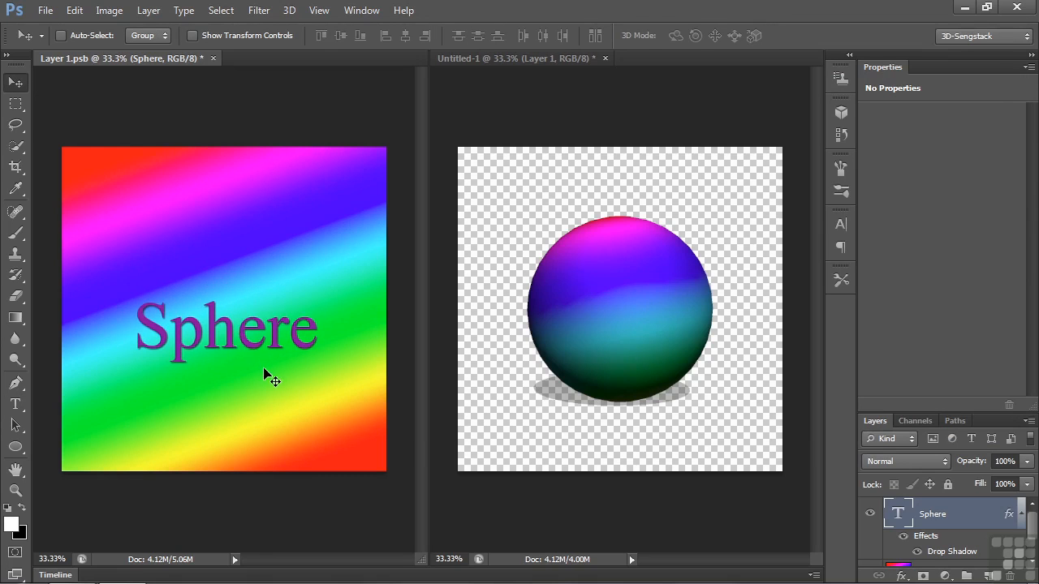
Save the texture, switch to the sphere document, and rotate the mesh until the start of the text faces the front.
key("ctrl+s")
left_click(595, 287)
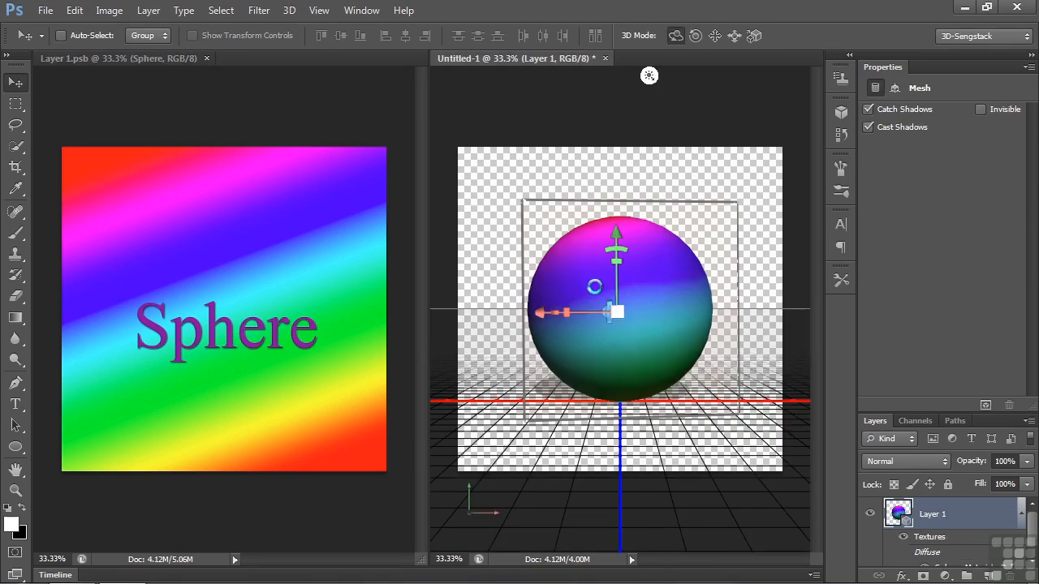
left_click_drag(755, 298, 682, 307)
In the texture document, draw a white fleur-de-lis custom shape about 802 by 720 pixels over the text.
left_click(249, 393)
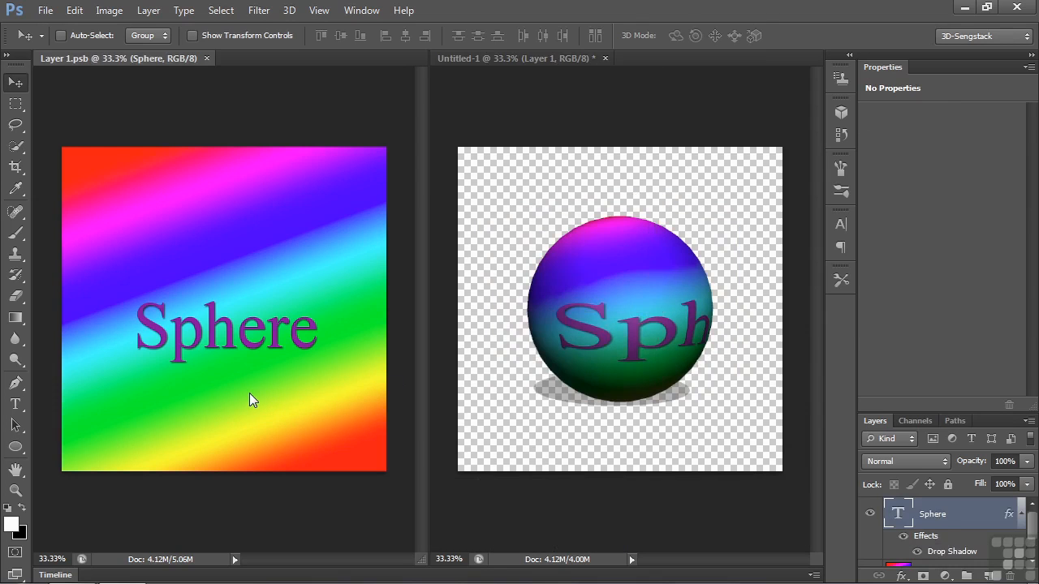
left_click(18, 448)
left_click(53, 524)
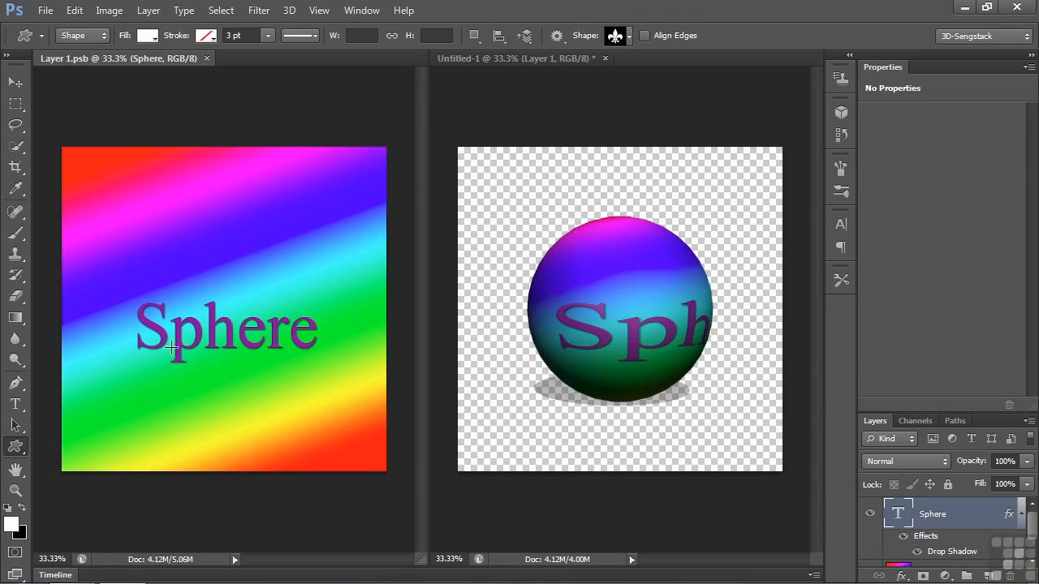
left_click_drag(110, 255, 324, 451)
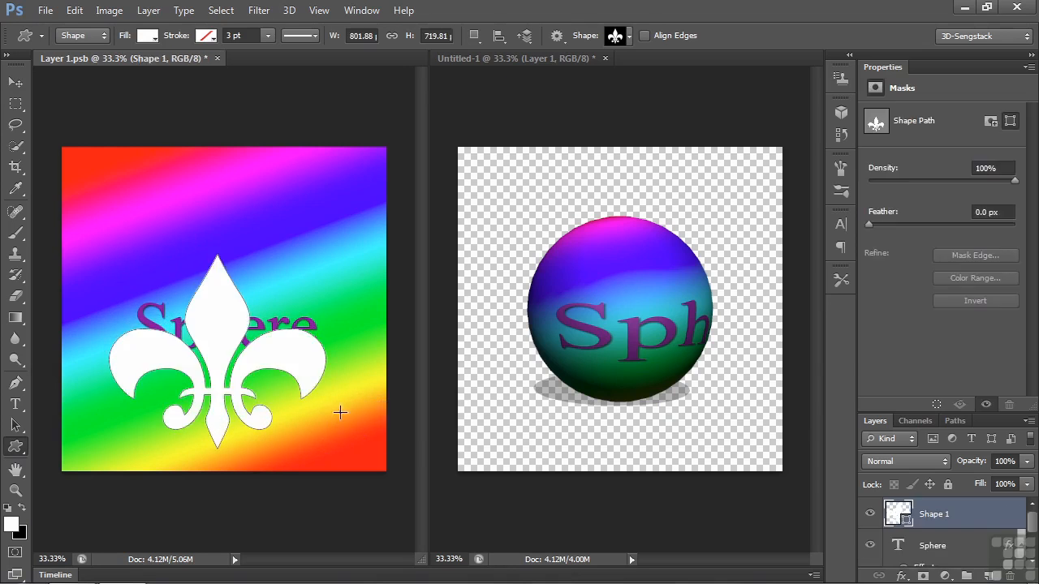
Apply a default drop shadow and a red color overlay to the fleur-de-lis shape layer.
double_click(985, 517)
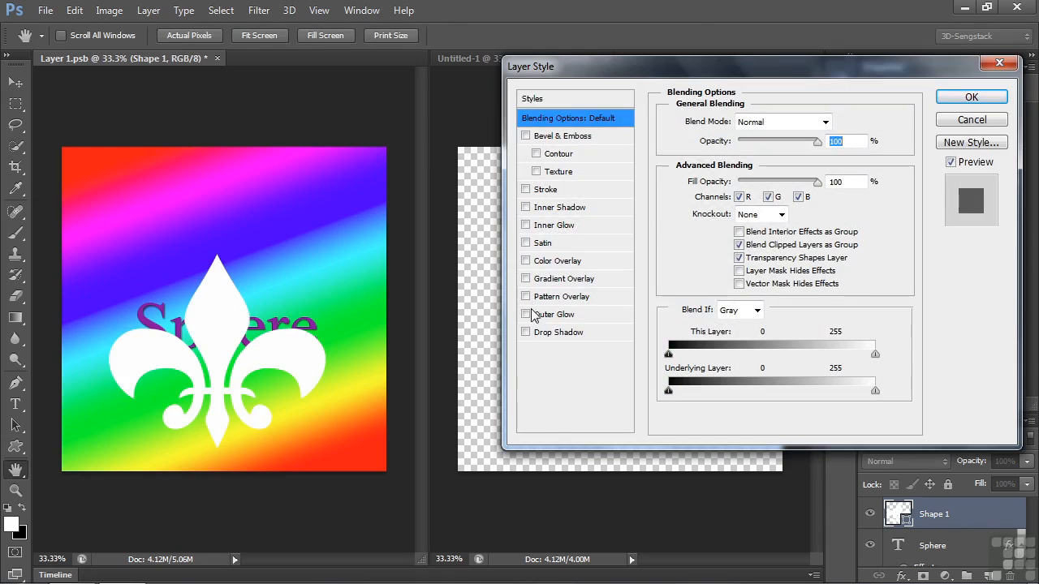
left_click(525, 334)
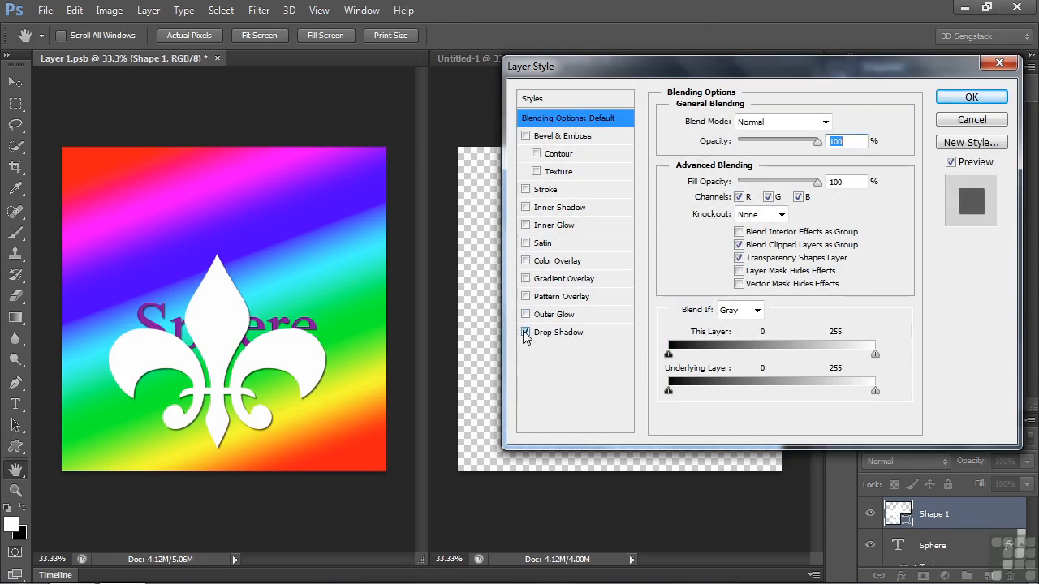
left_click(526, 261)
left_click(988, 95)
Enlarge the layer list and move the "Sphere" text layer above the fleur-de-lis shape layer.
scroll(1005, 503, "down", 3)
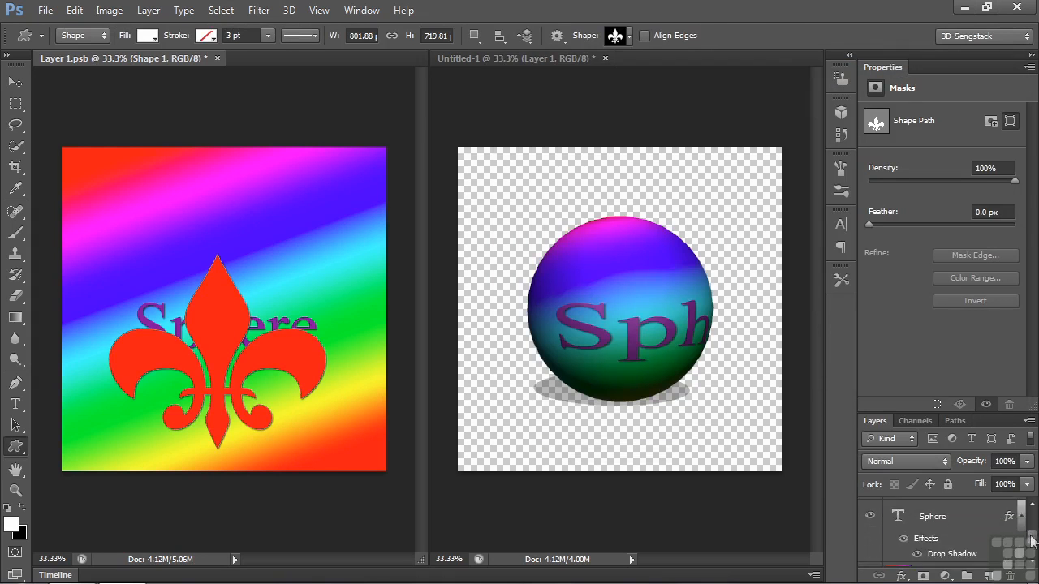
left_click_drag(967, 408, 967, 318)
left_click_drag(950, 491, 941, 420)
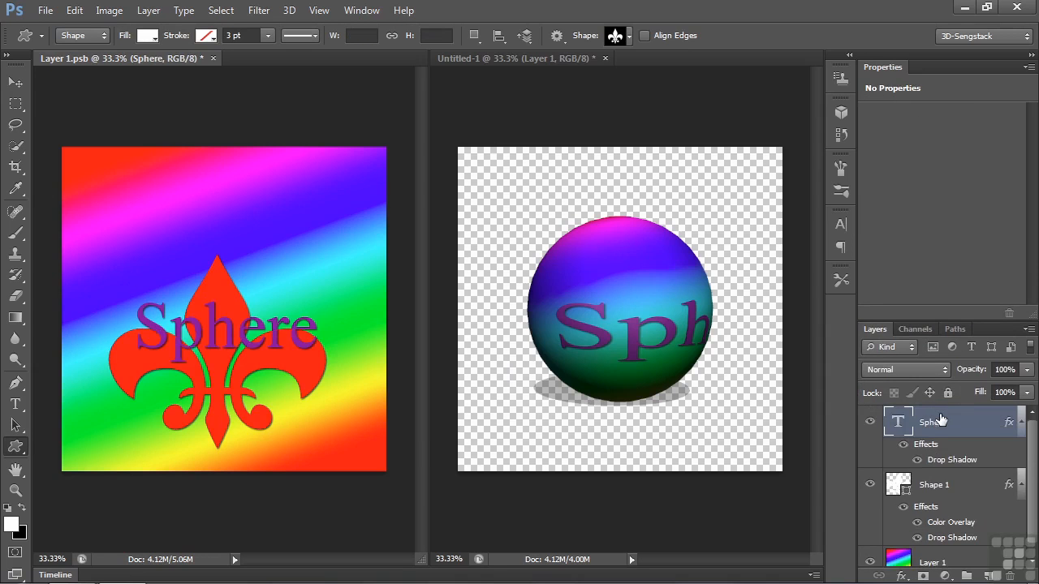
Save the texture to update the sphere in its document, and rotate the mesh slightly to view the shape and text.
key("ctrl+s")
left_click(637, 298)
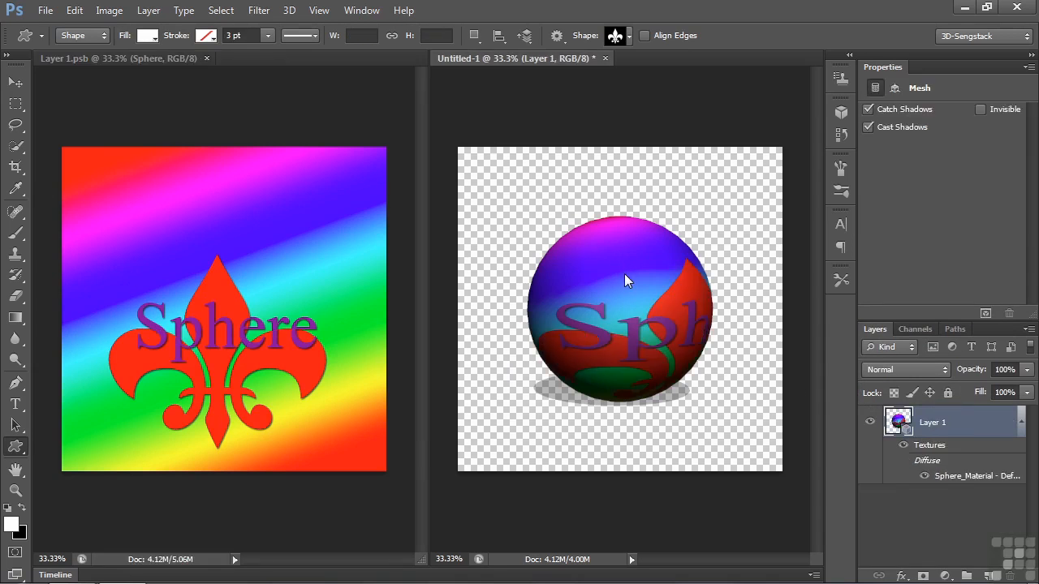
left_click(16, 82)
mouse_move(609, 182)
left_mouse_down()
mouse_move(609, 160)
mouse_move(614, 192)
mouse_move(606, 195)
mouse_move(608, 176)
mouse_move(608, 187)
mouse_move(589, 187)
left_mouse_up()
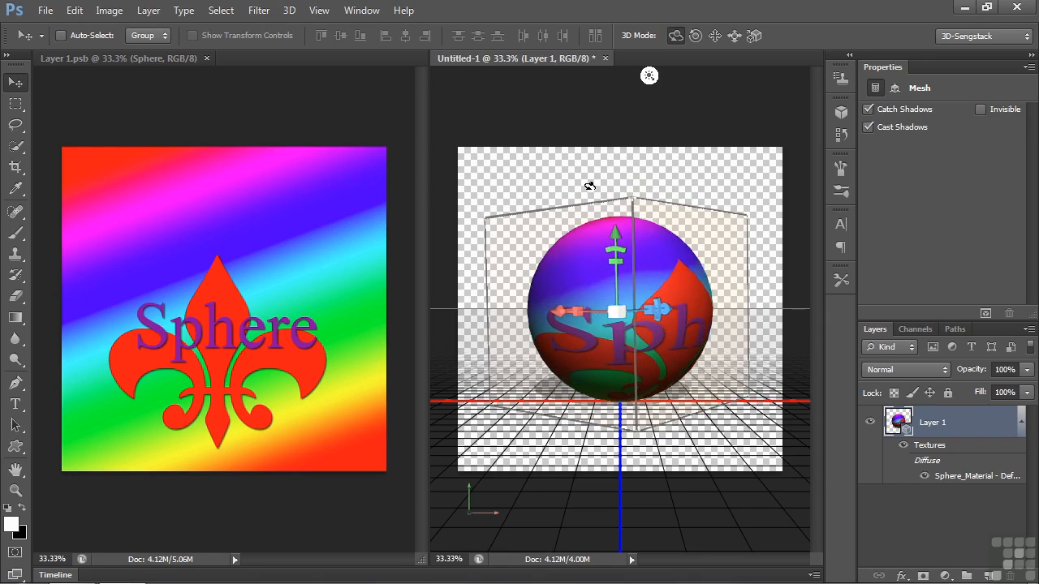
Replace the sphere material's diffuse texture with earth-1.jpg from the NASA files folder.
left_click(585, 282)
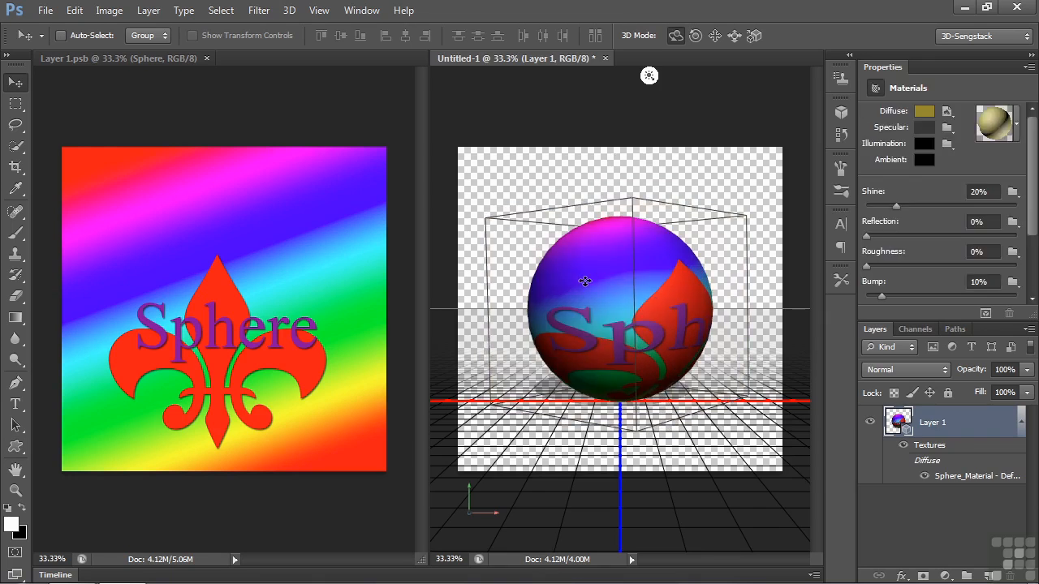
left_click(948, 112)
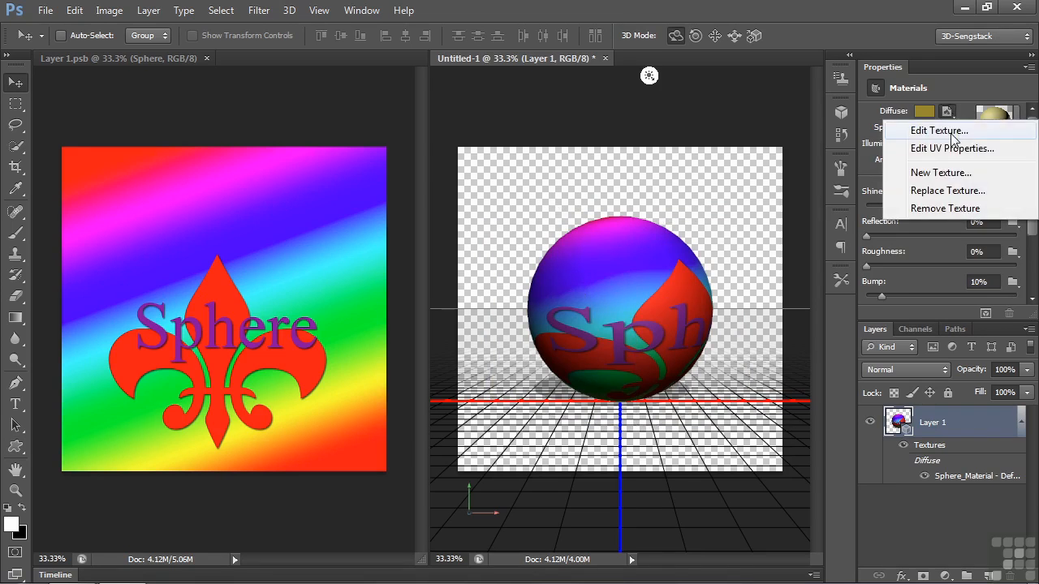
left_click(959, 190)
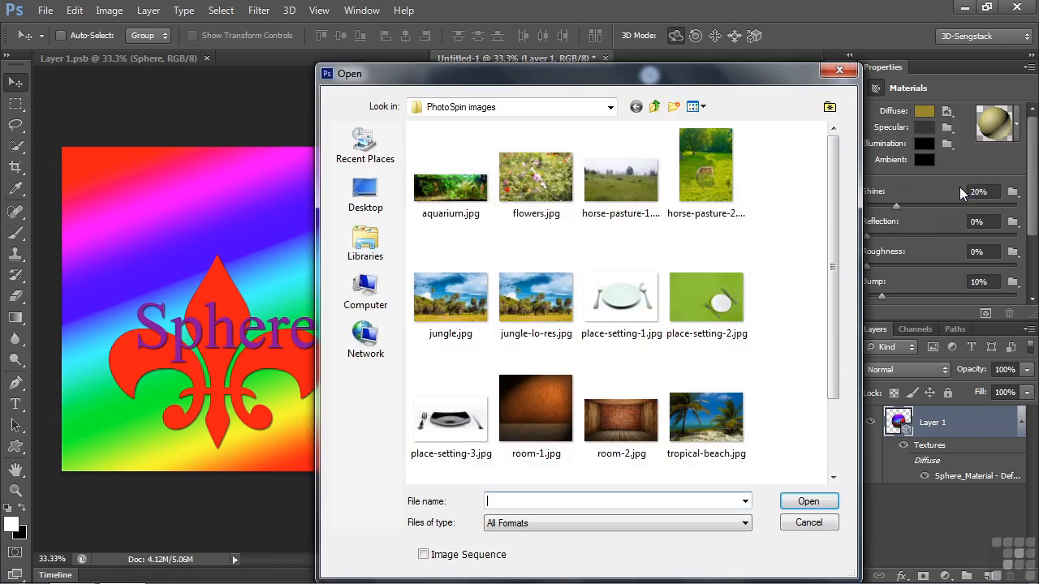
left_click(655, 108)
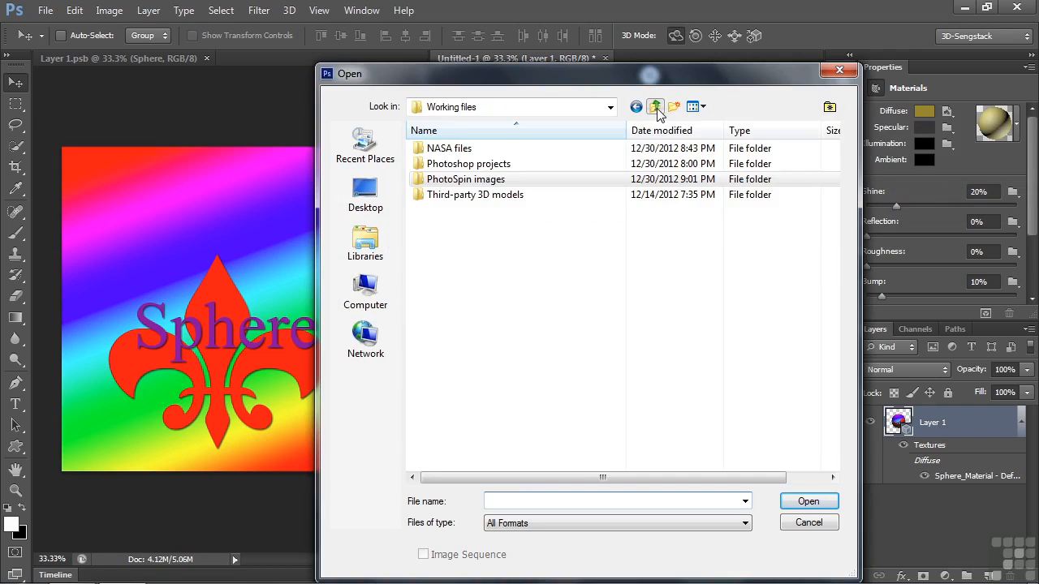
double_click(435, 149)
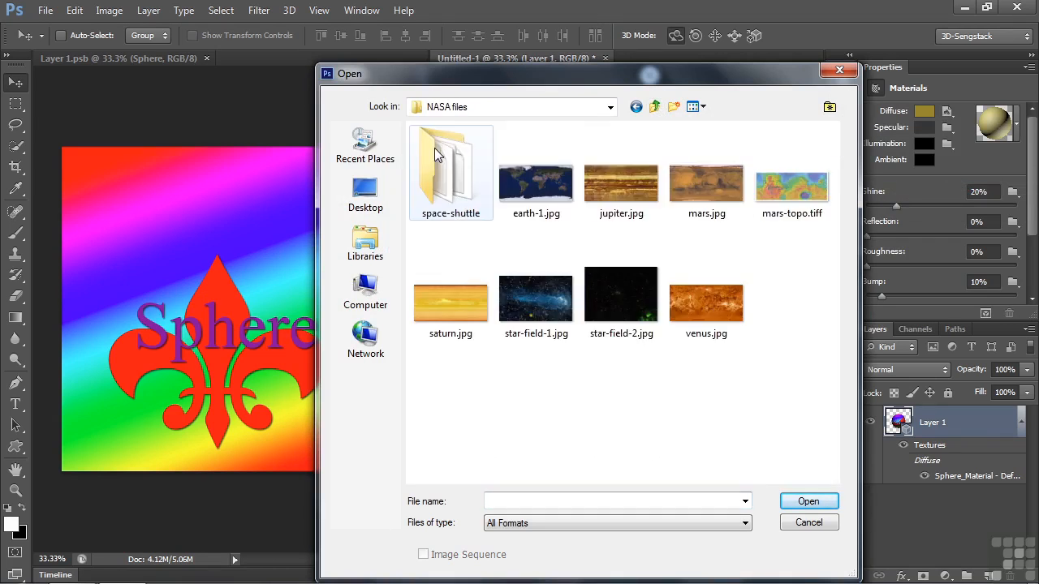
left_click(531, 196)
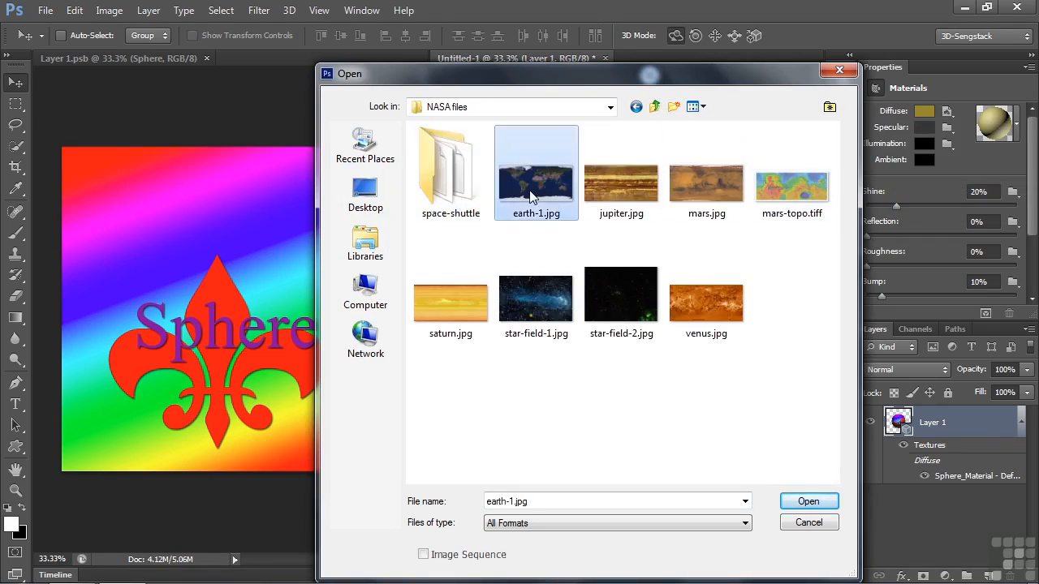
double_click(532, 196)
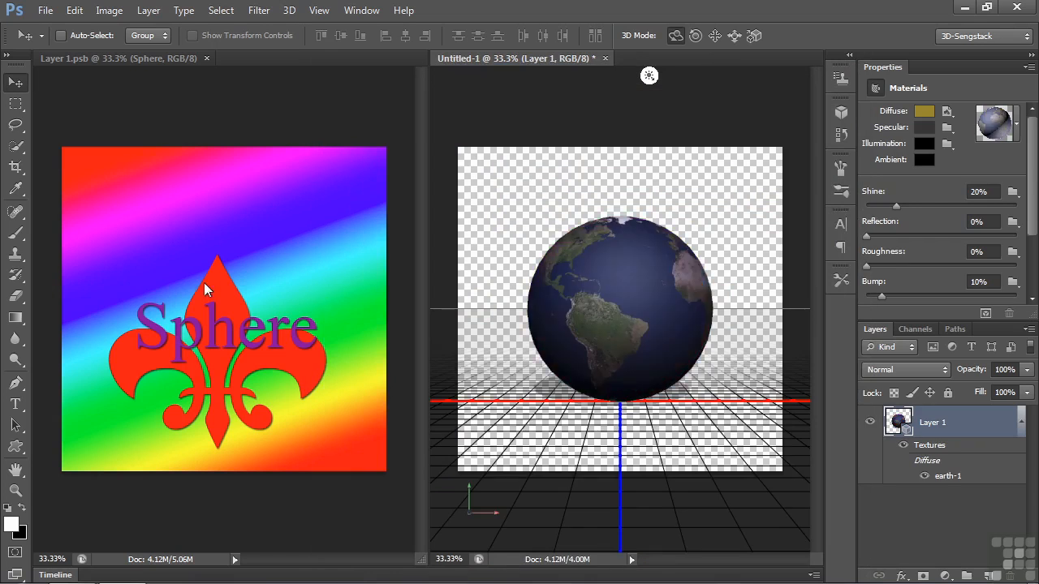
Close the Layer 1.psb texture document and rotate the globe mesh until the Pacific Ocean faces the front.
left_click(207, 59)
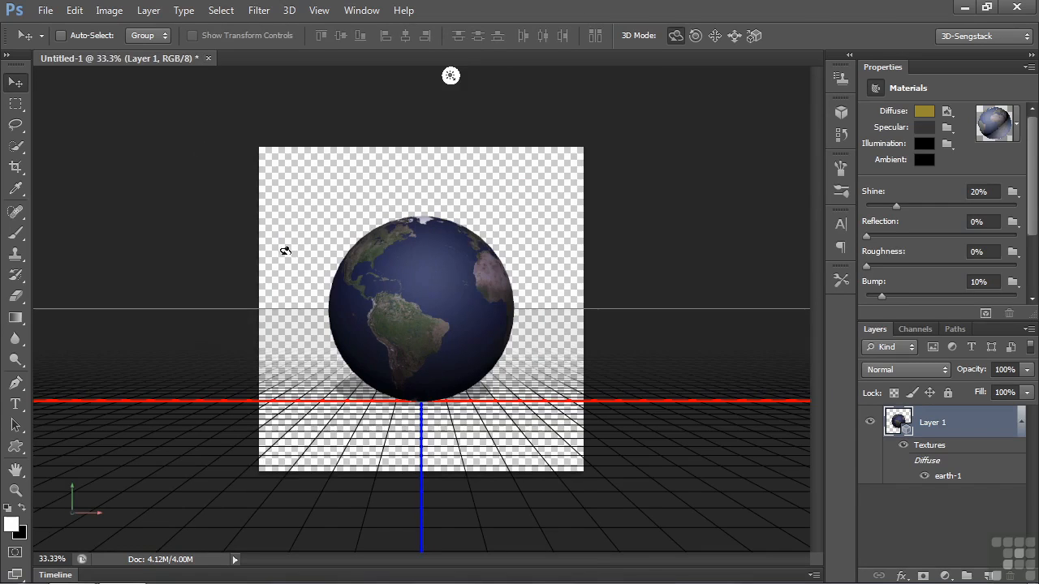
left_click(473, 296)
left_click_drag(571, 296, 744, 287)
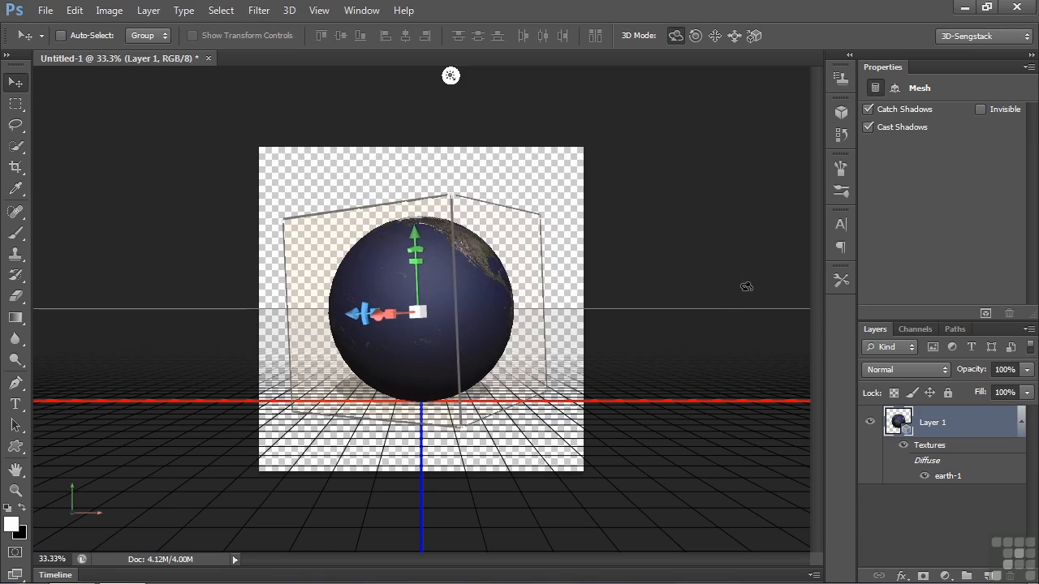
View the globe's flat diffuse texture in its own document, close it, and rotate the globe to bring the Americas forward.
left_click(484, 307)
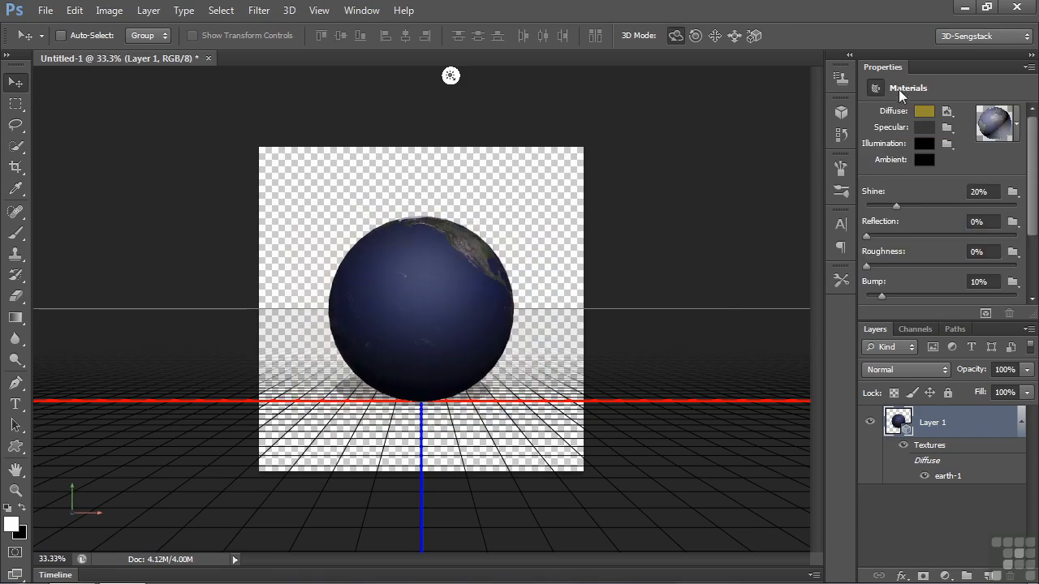
left_click(951, 114)
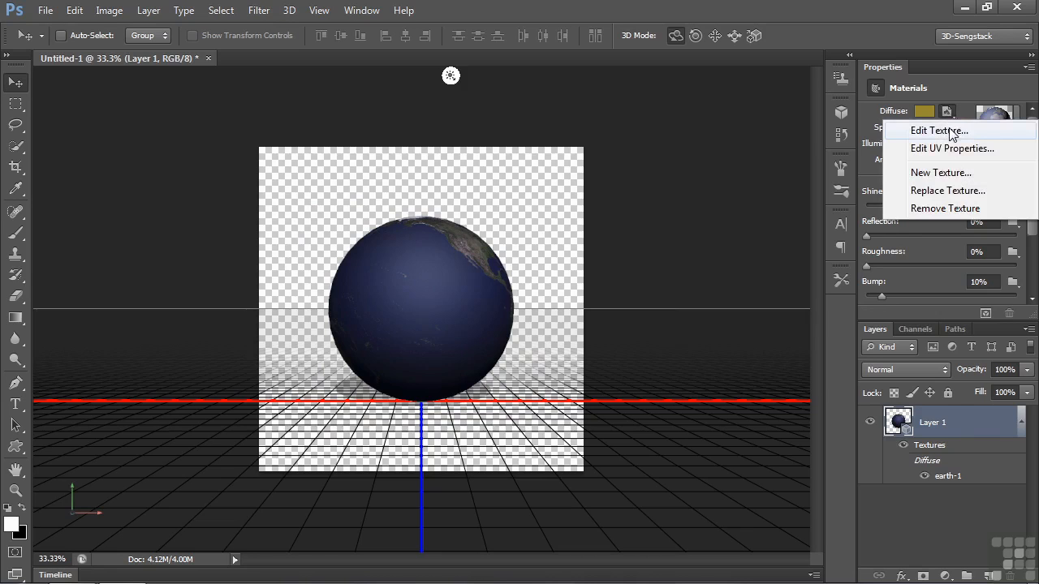
left_click(947, 131)
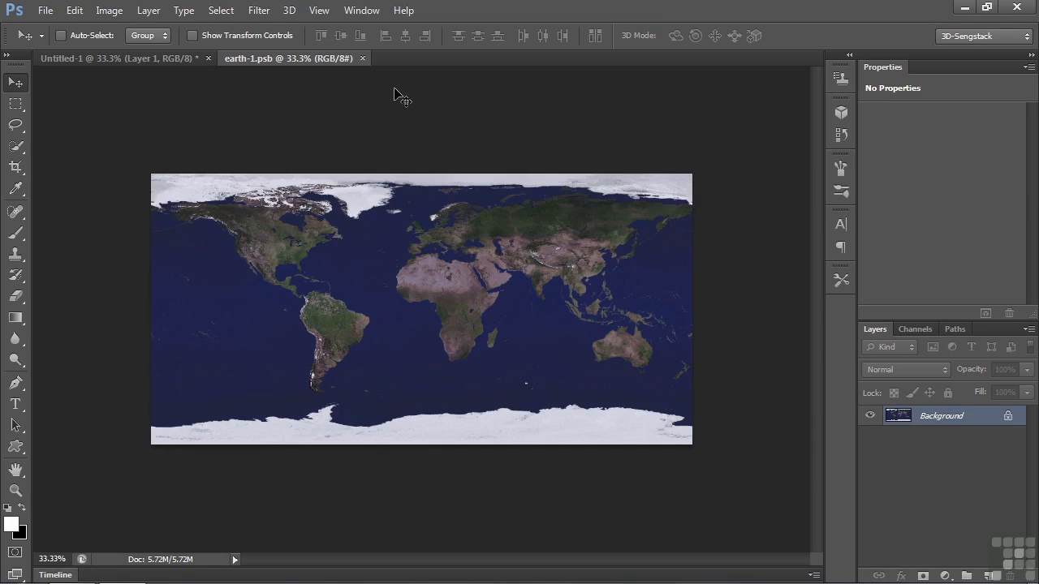
left_click(363, 59)
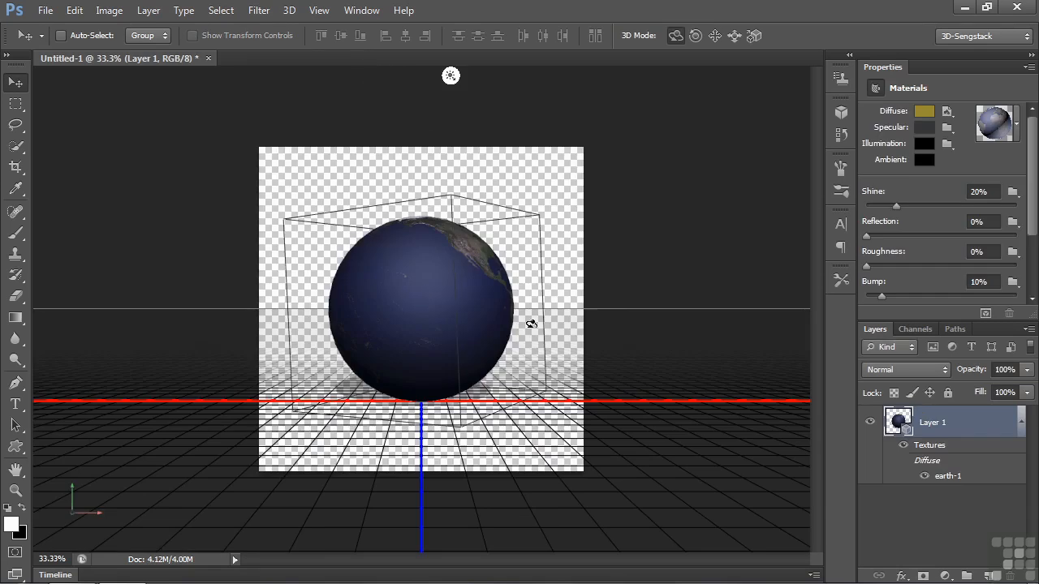
left_click(554, 301)
left_click_drag(557, 297, 450, 294)
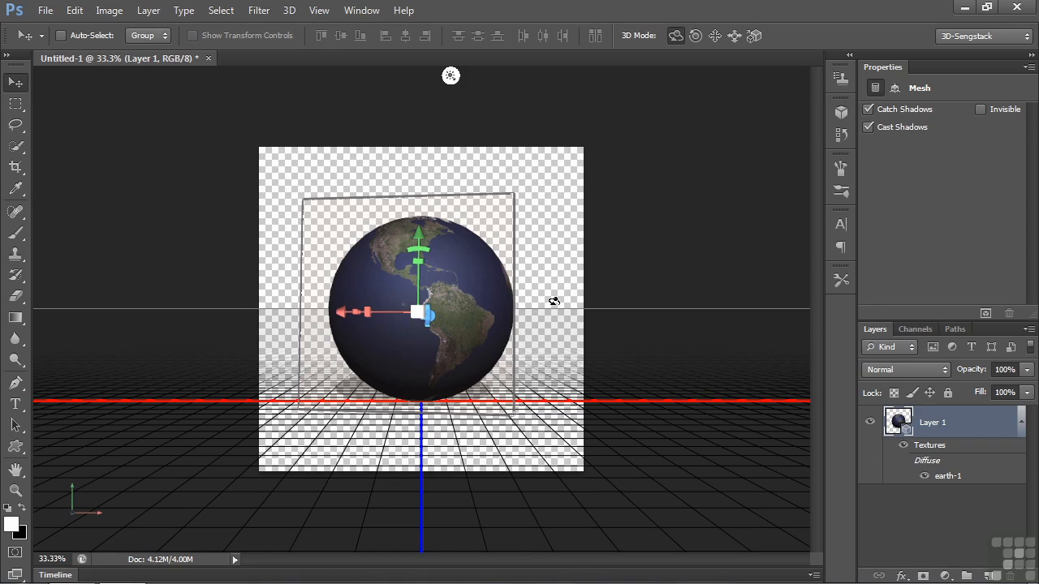
Hide the globe layer and create a Wine Bottle preset mesh on a new layer.
left_click(871, 422)
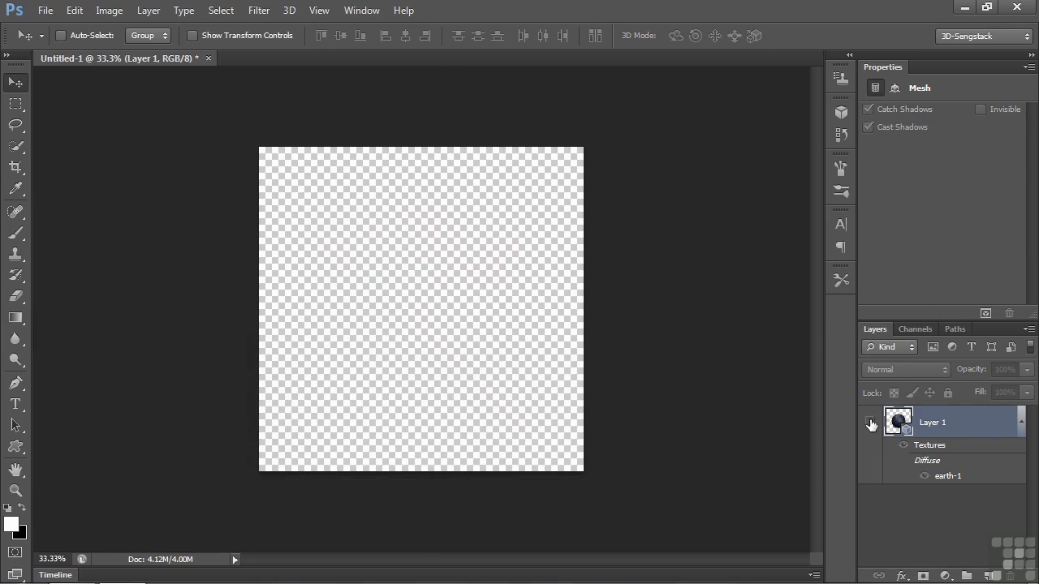
left_click(988, 575)
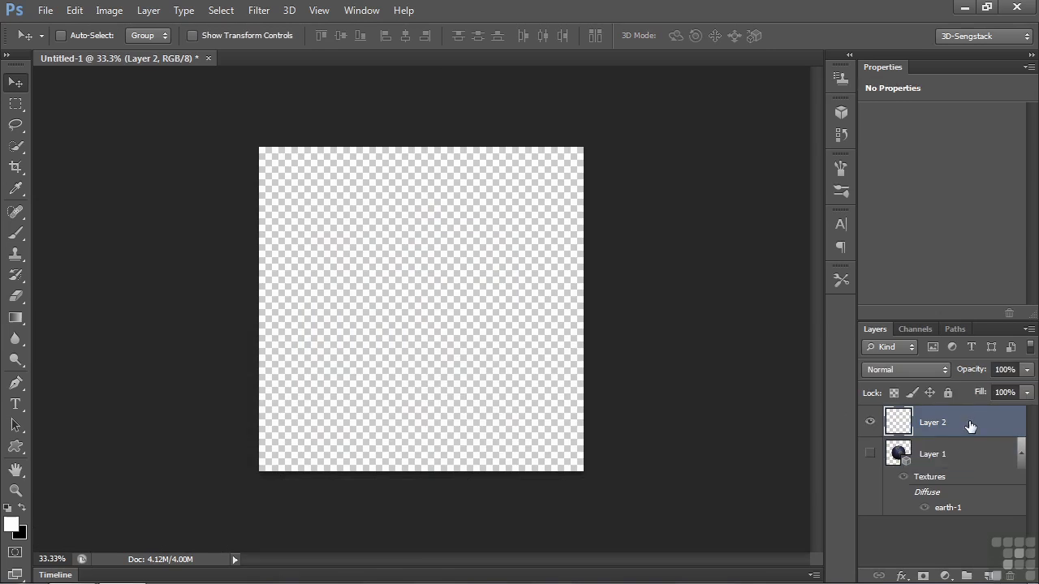
left_click(842, 112)
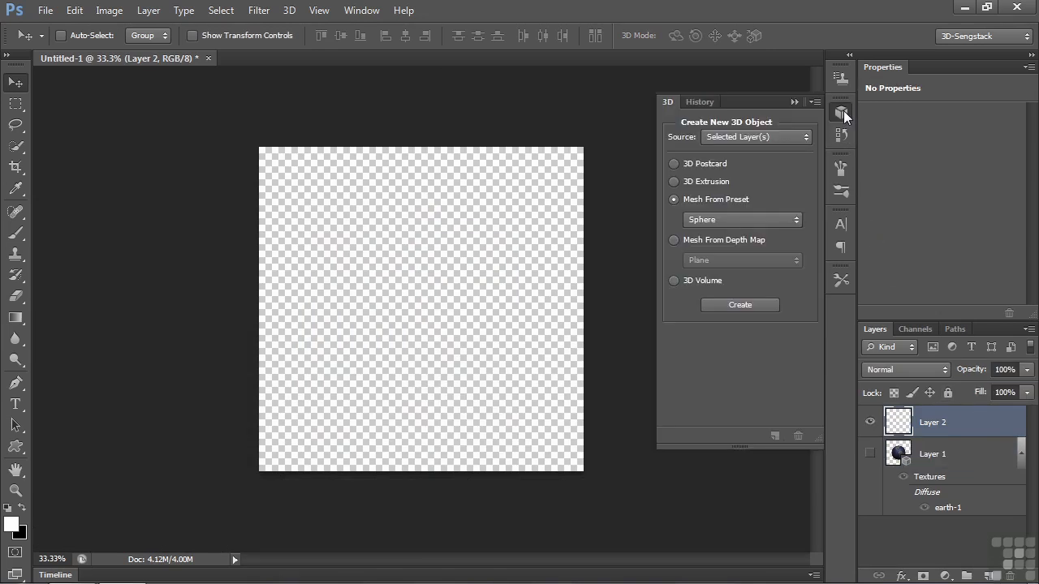
left_click(793, 220)
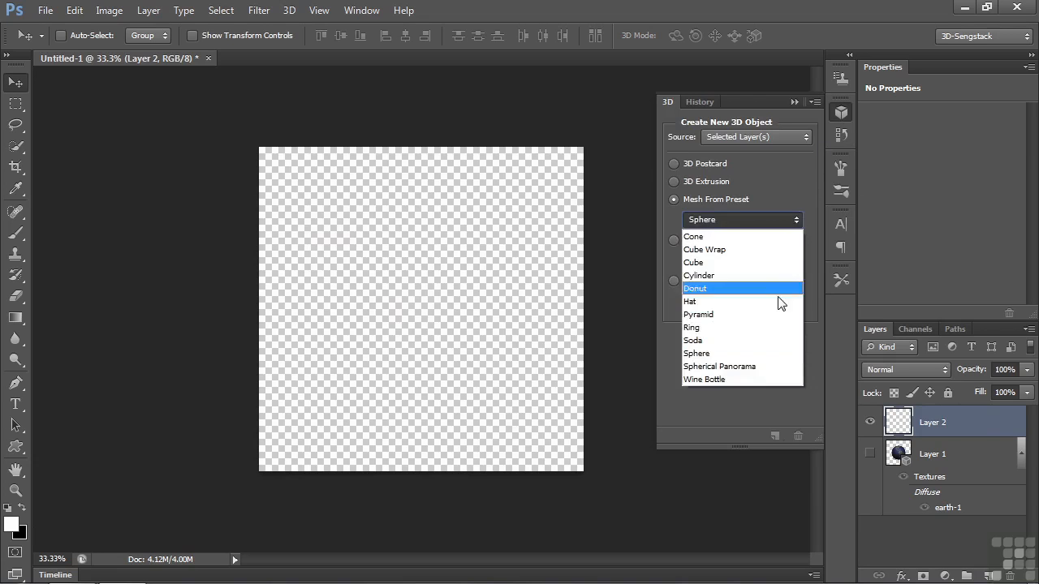
left_click(734, 383)
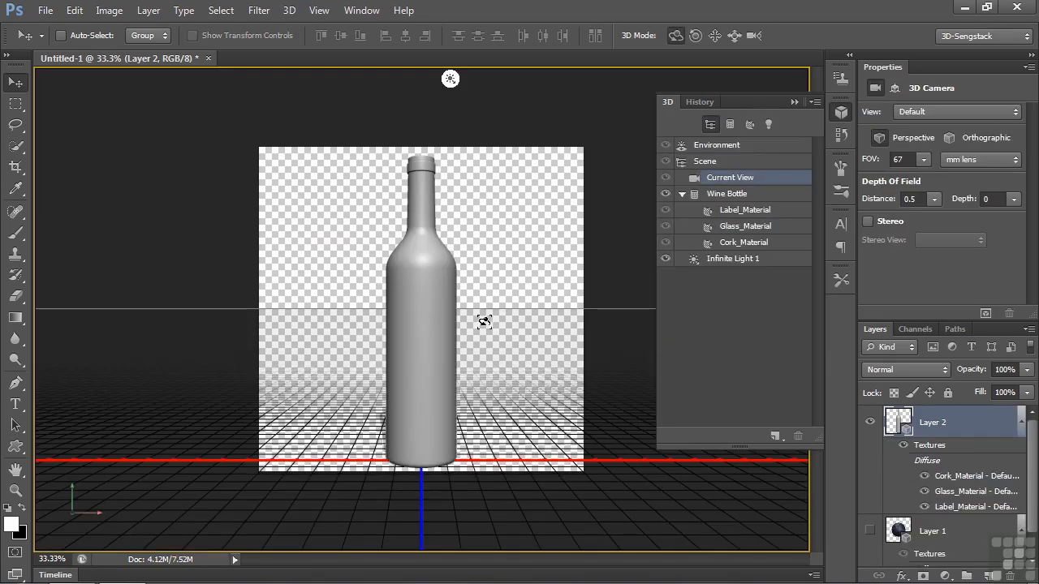
Examine which parts of the wine bottle mesh belong to Label_Material, Glass_Material and Cork_Material.
left_click(438, 333)
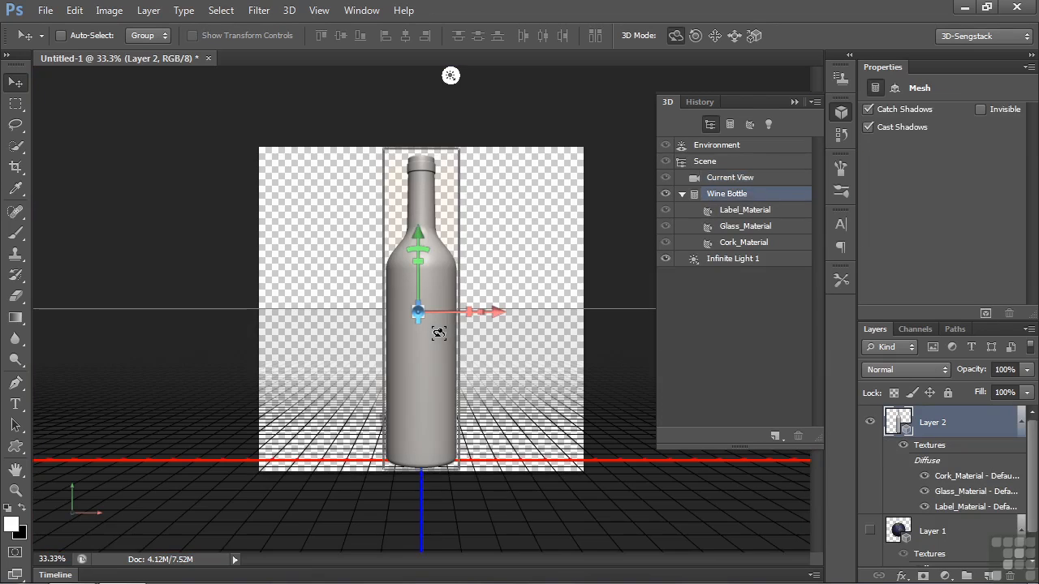
left_click(435, 377)
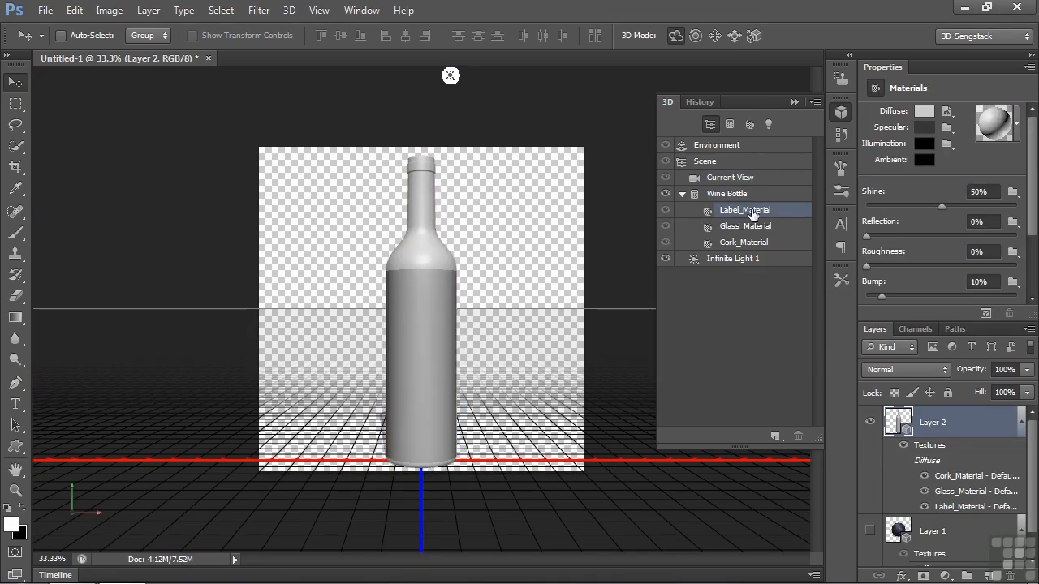
left_click(737, 227)
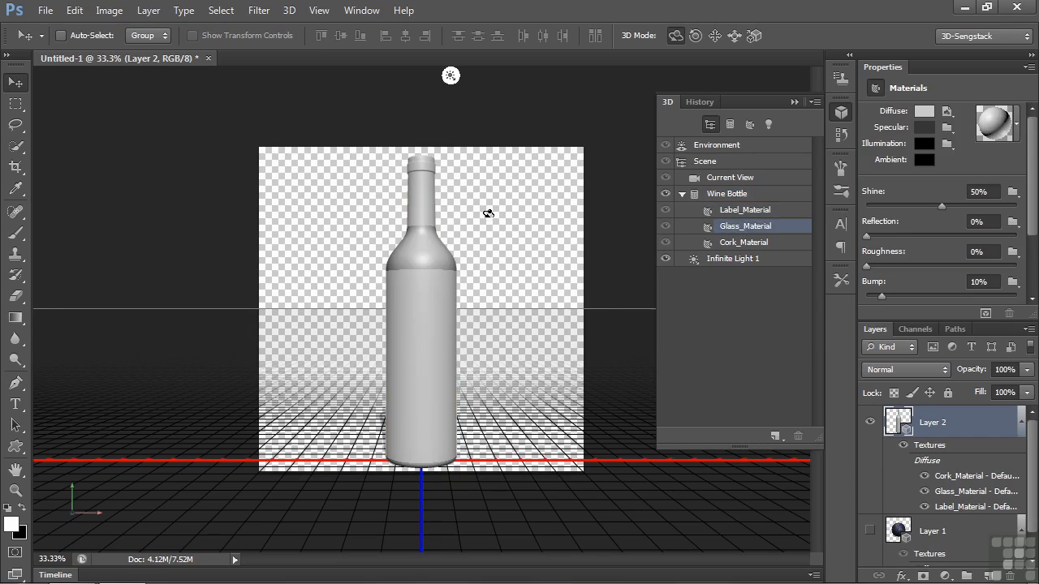
left_click(739, 243)
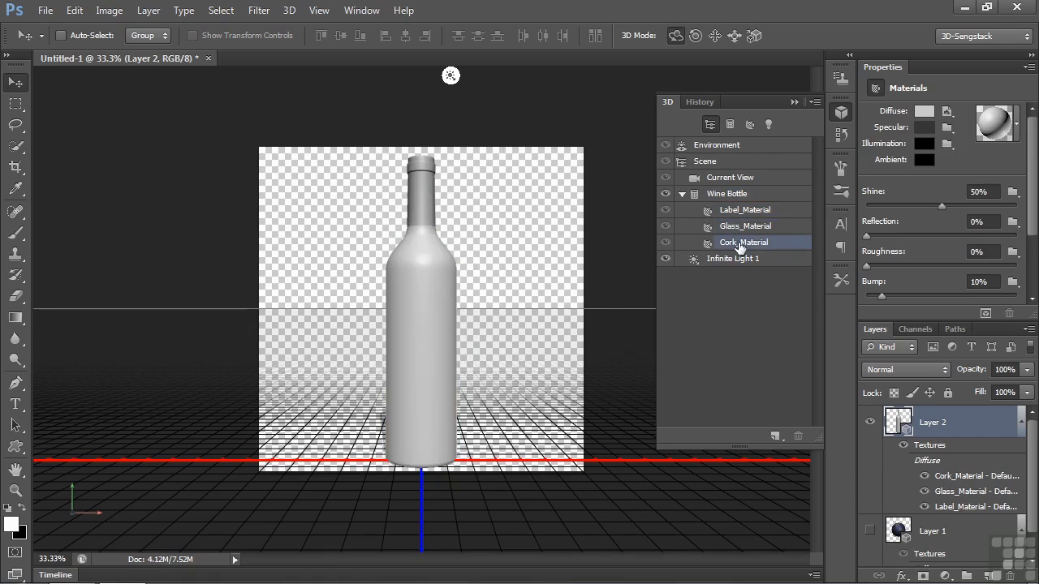
Open the diffuse texture of Label_Material for editing and arrange it side by side with the bottle document.
left_click(751, 212)
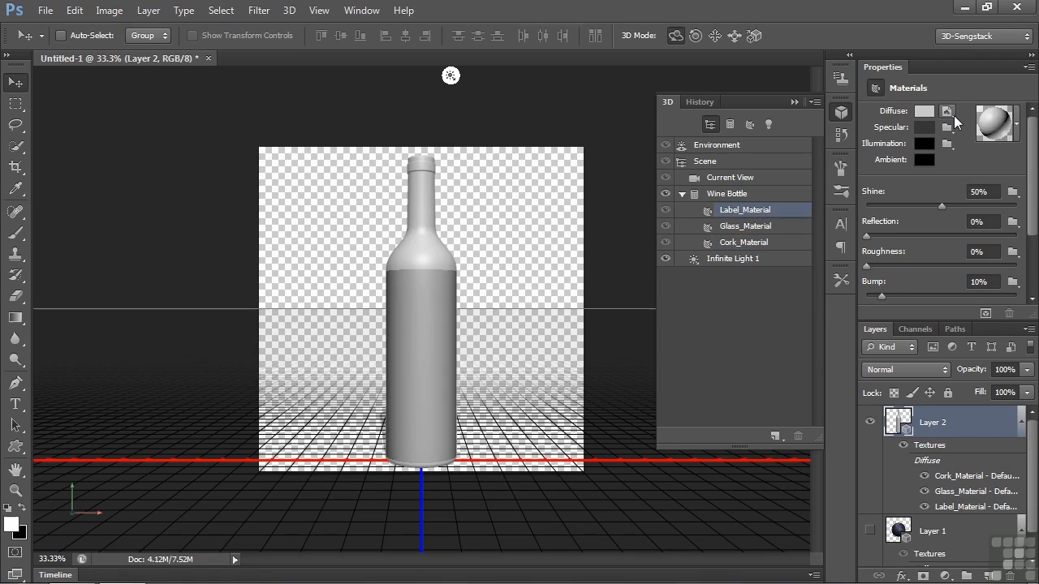
left_click(953, 115)
left_click(955, 130)
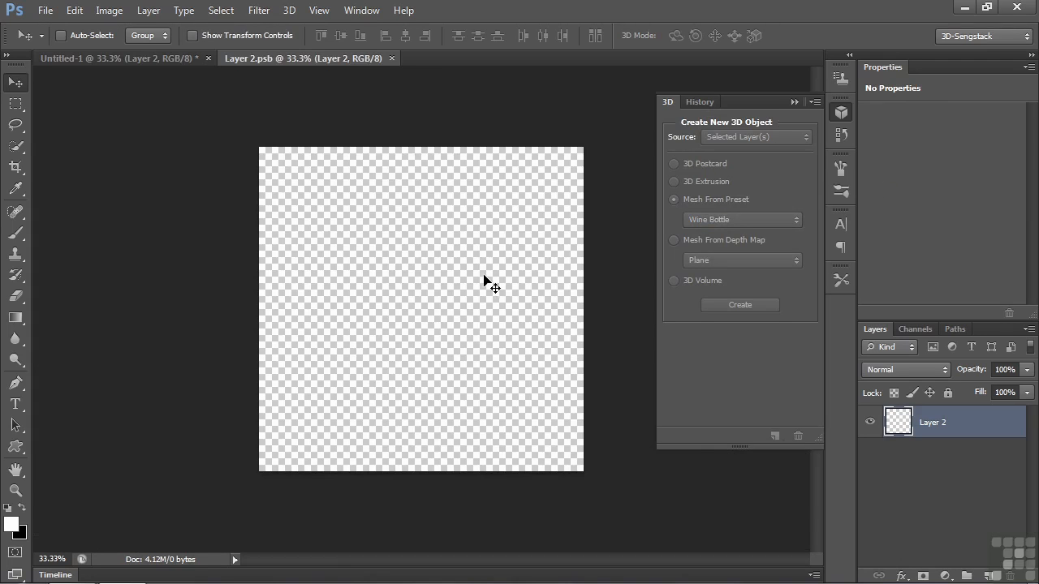
left_click(375, 16)
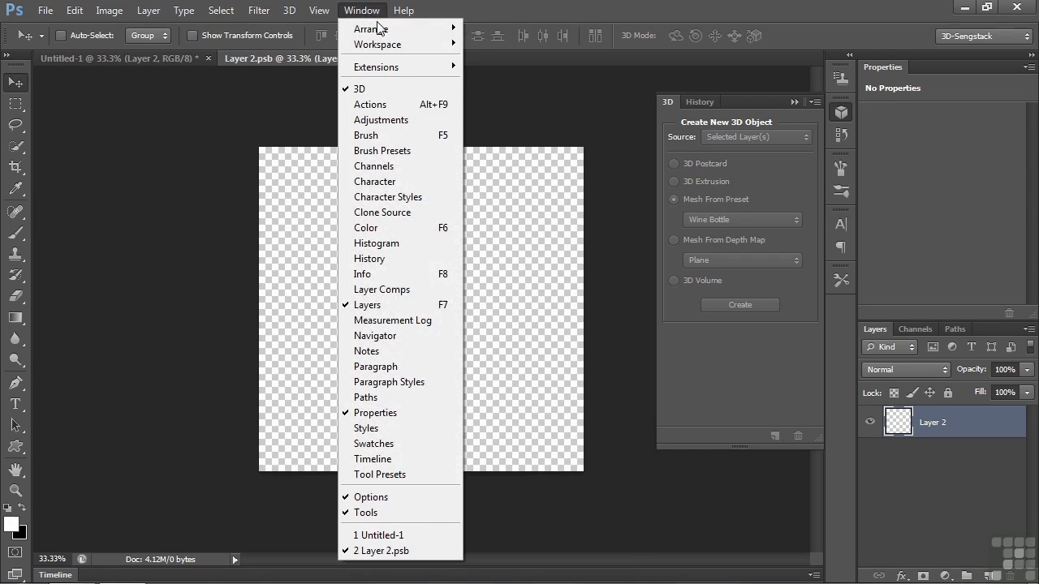
mouse_move(377, 29)
left_click(490, 75)
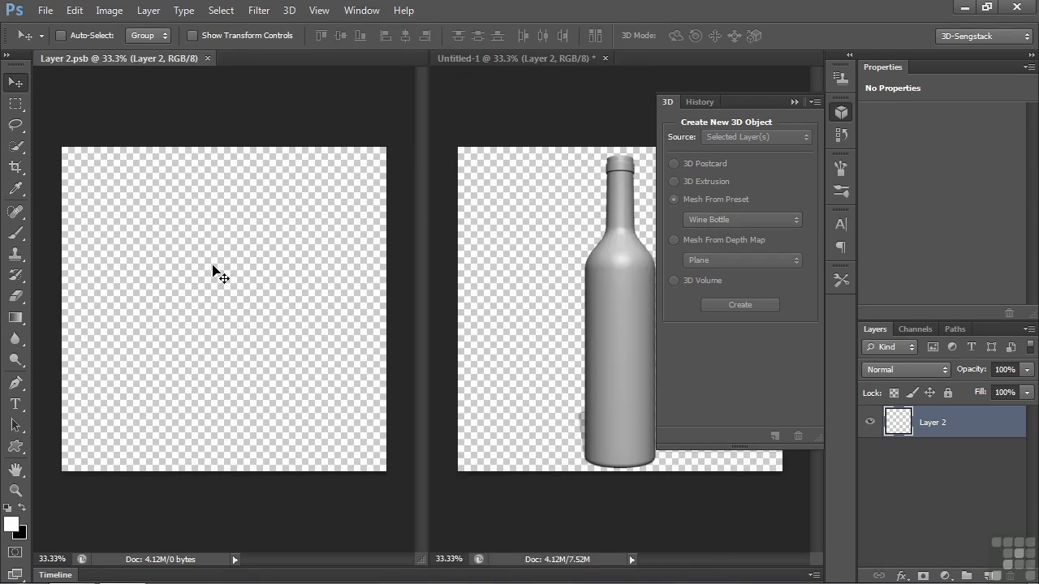
Add the purple 59 pt text "Wine" to the label texture and save it to update the bottle.
left_click(16, 410)
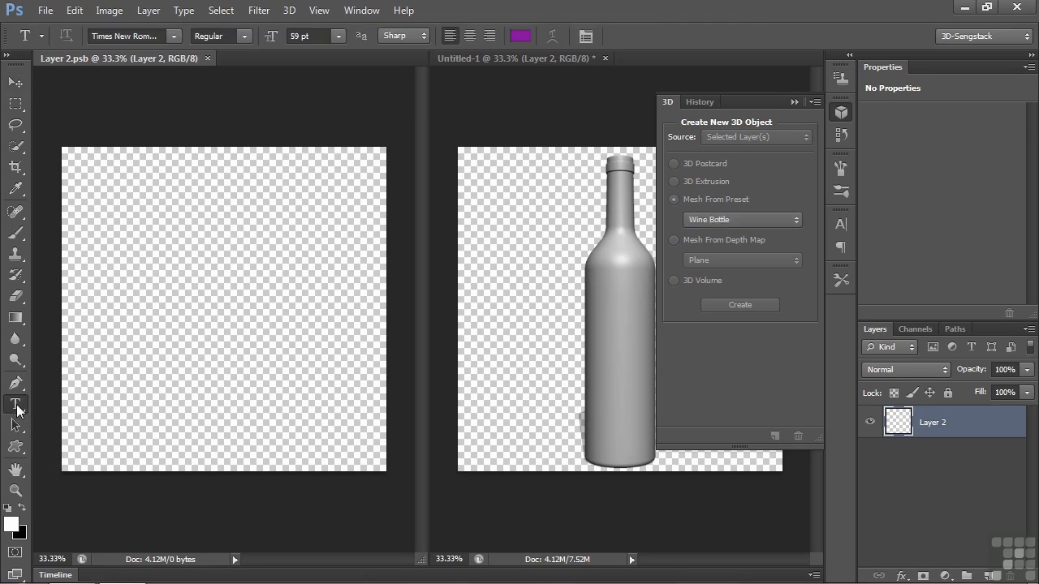
left_click(85, 296)
type("Wine")
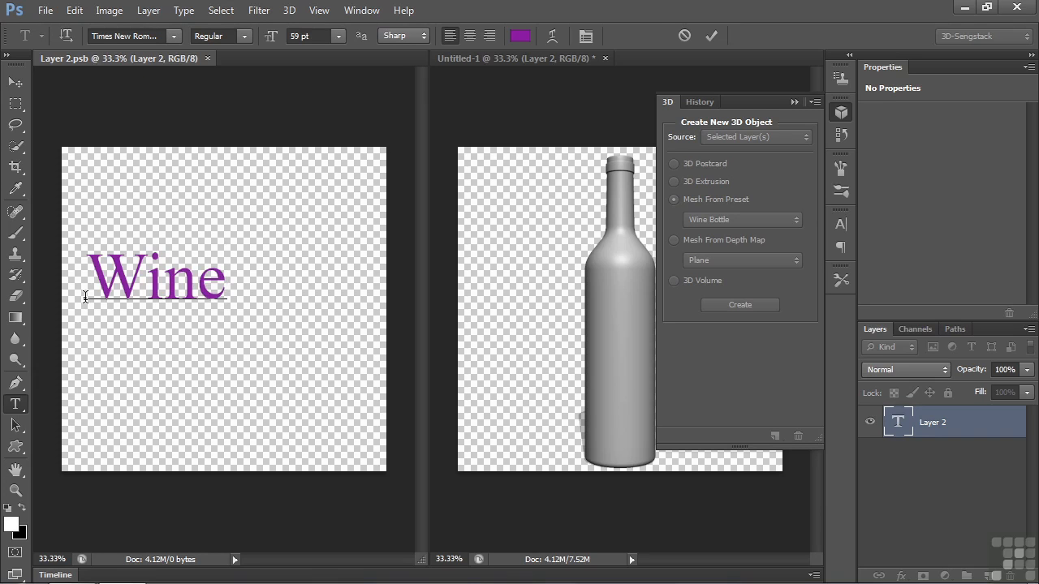
key("ctrl+Return")
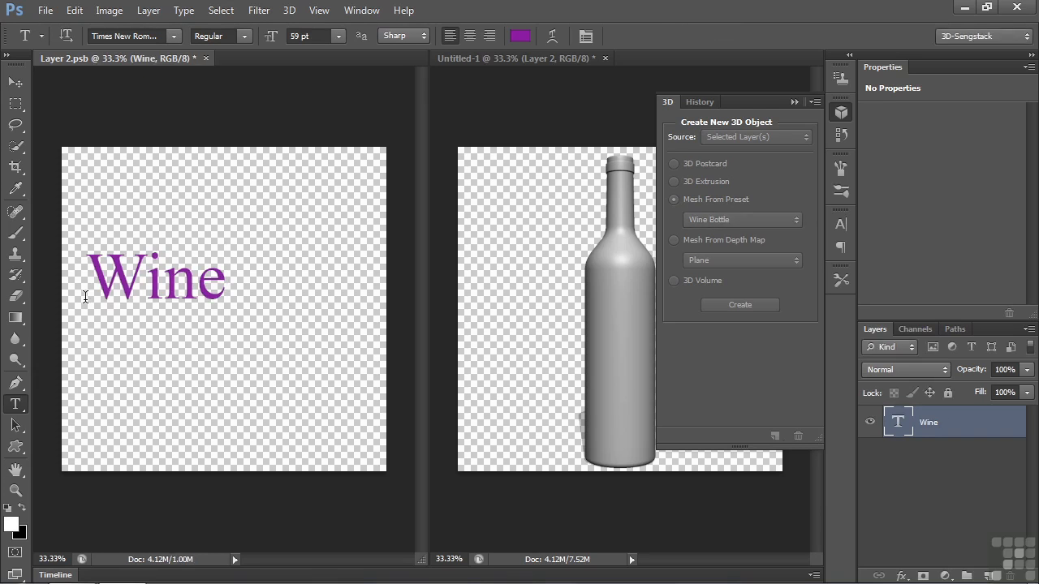
left_click(796, 103)
key("ctrl+s")
left_click(624, 311)
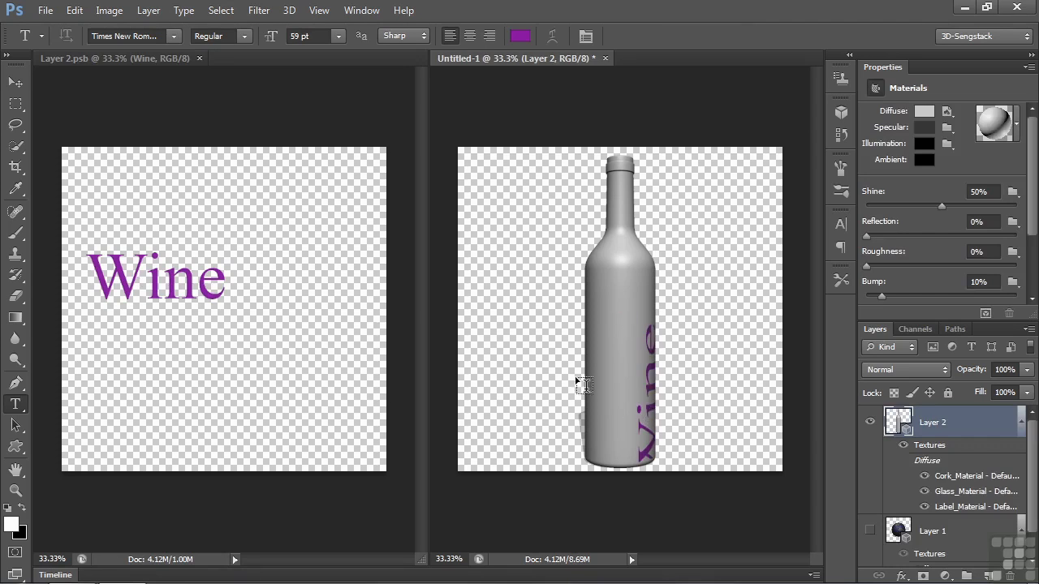
Rotate the wine bottle mesh so the Wine text on its label faces the front.
key("v")
left_click(599, 330)
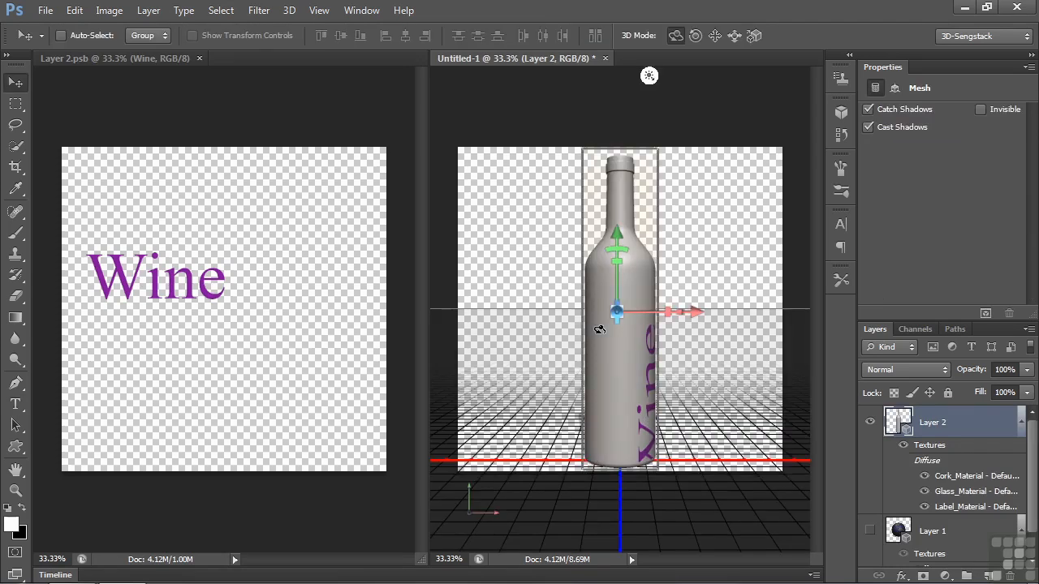
left_click_drag(736, 338, 655, 339)
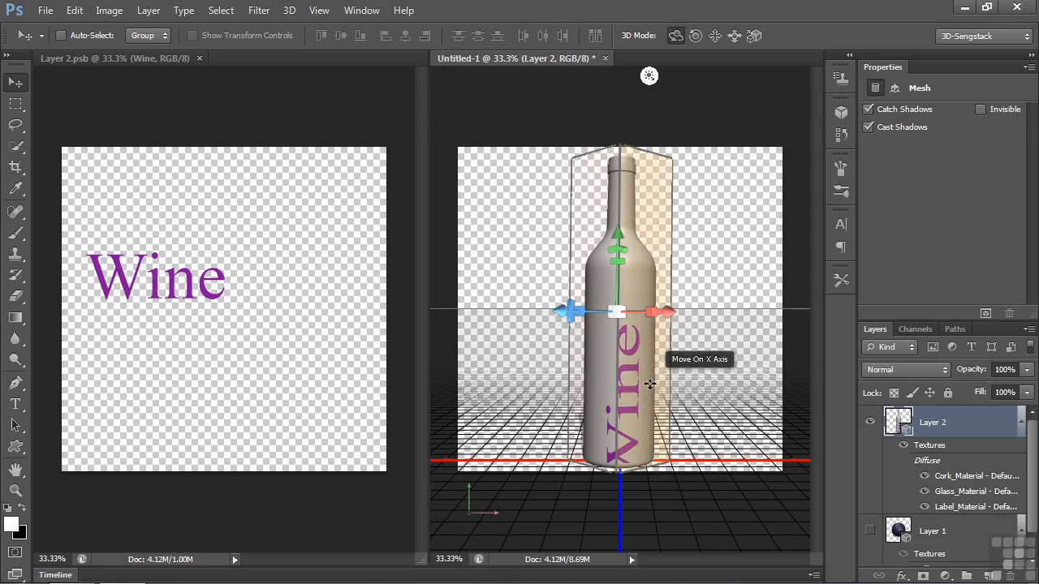
Shift the Wine text to the right in the label texture in two moves, updating the bottle after each.
left_click(199, 286)
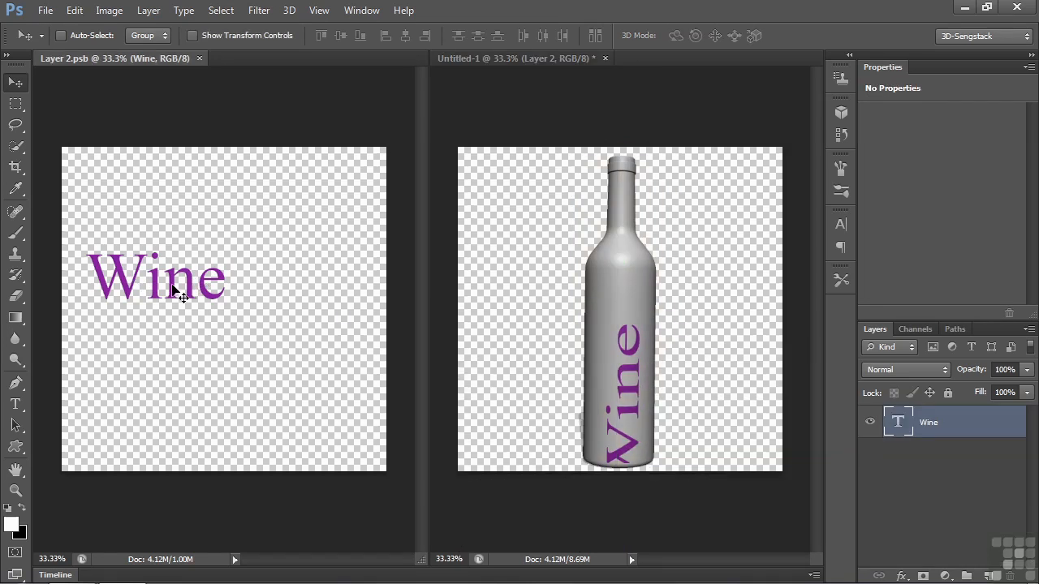
left_click_drag(173, 286, 192, 284)
left_click(636, 349)
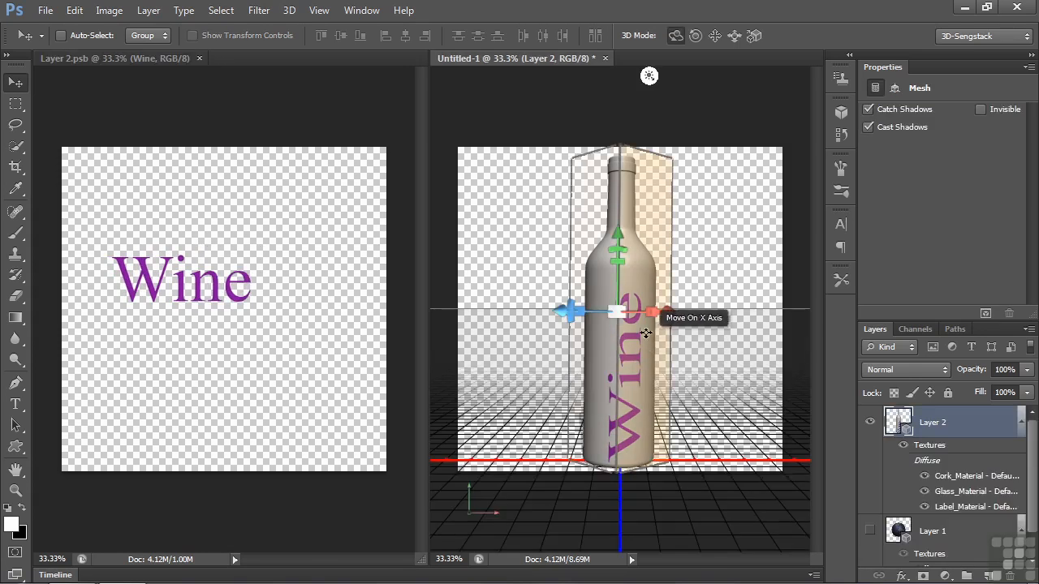
left_click(196, 294)
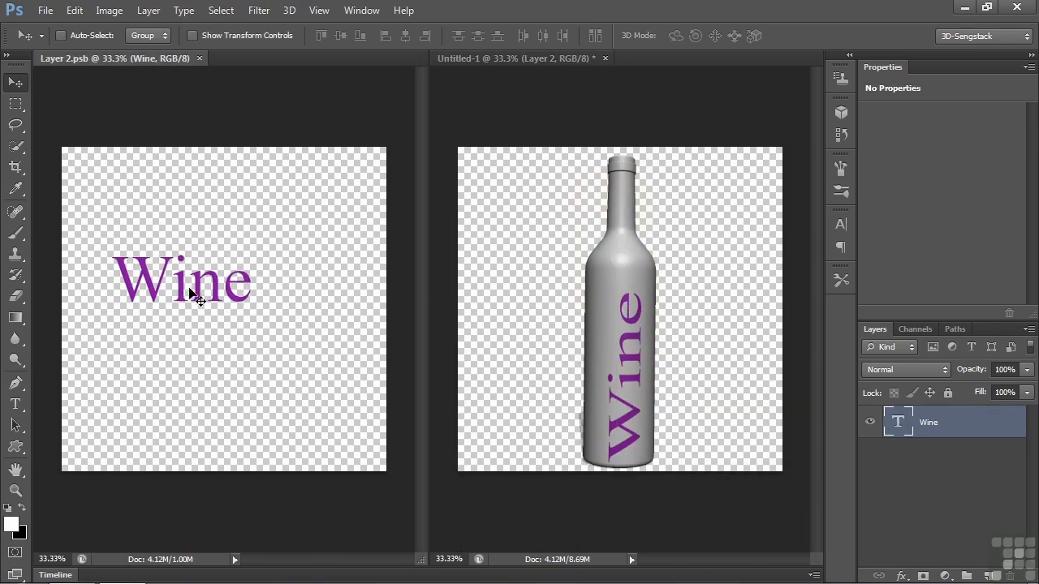
left_click_drag(189, 294, 201, 294)
left_click(626, 360)
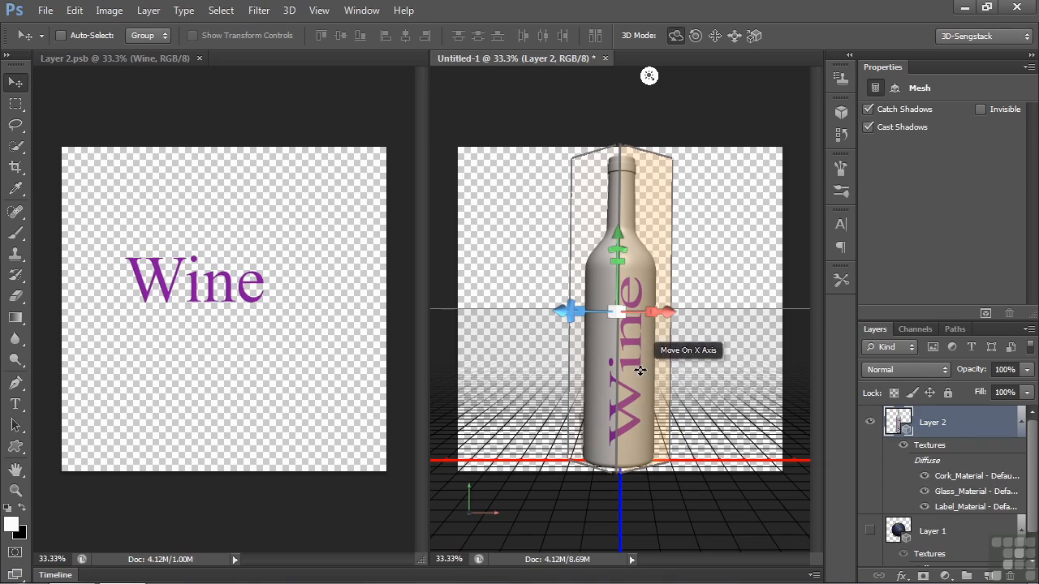
Place tropical-beach.jpg from the PhotoSpin images folder into the label texture at its default size.
left_click(171, 379)
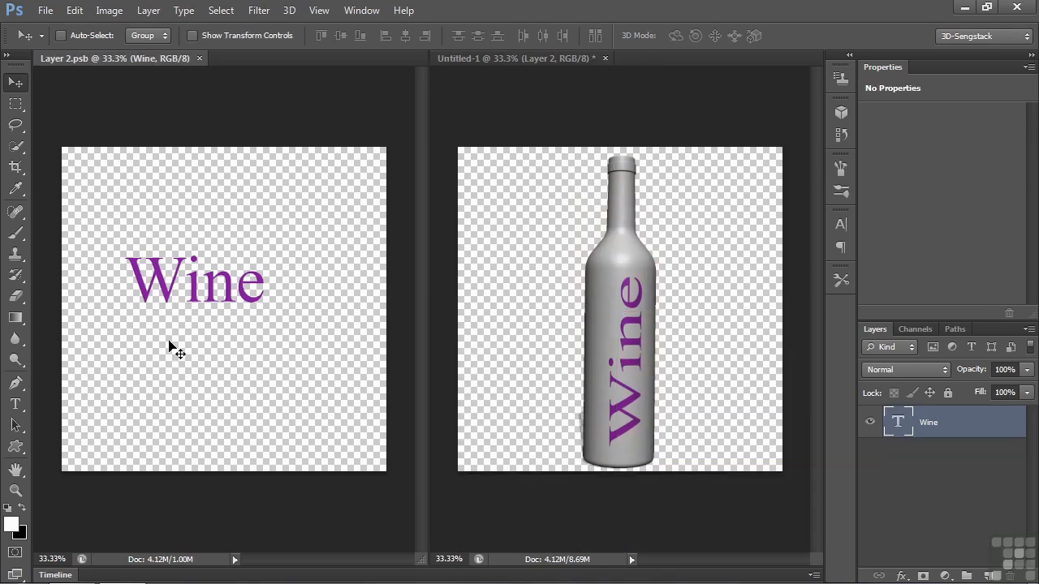
left_click(46, 10)
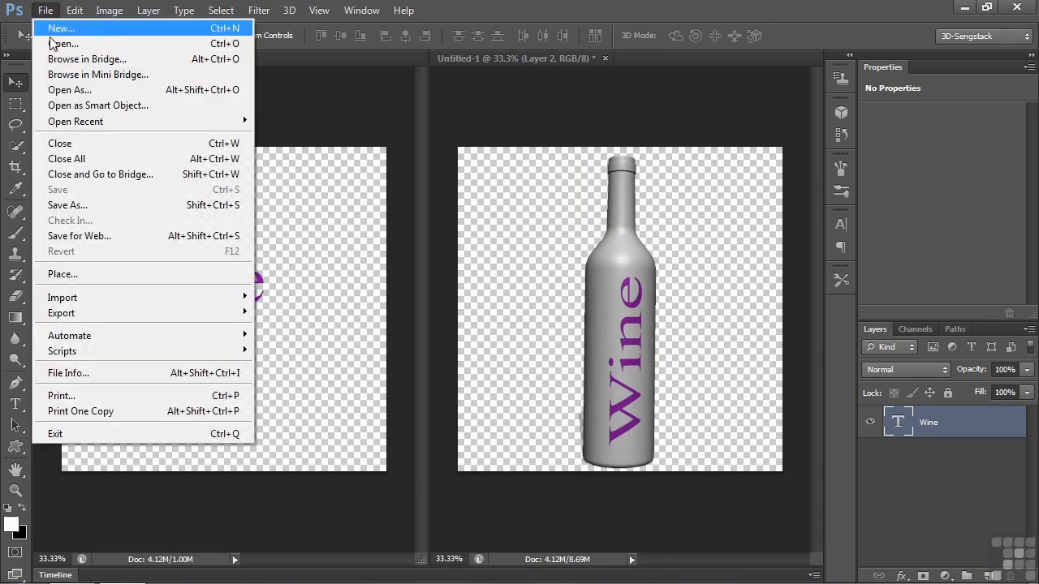
left_click(64, 274)
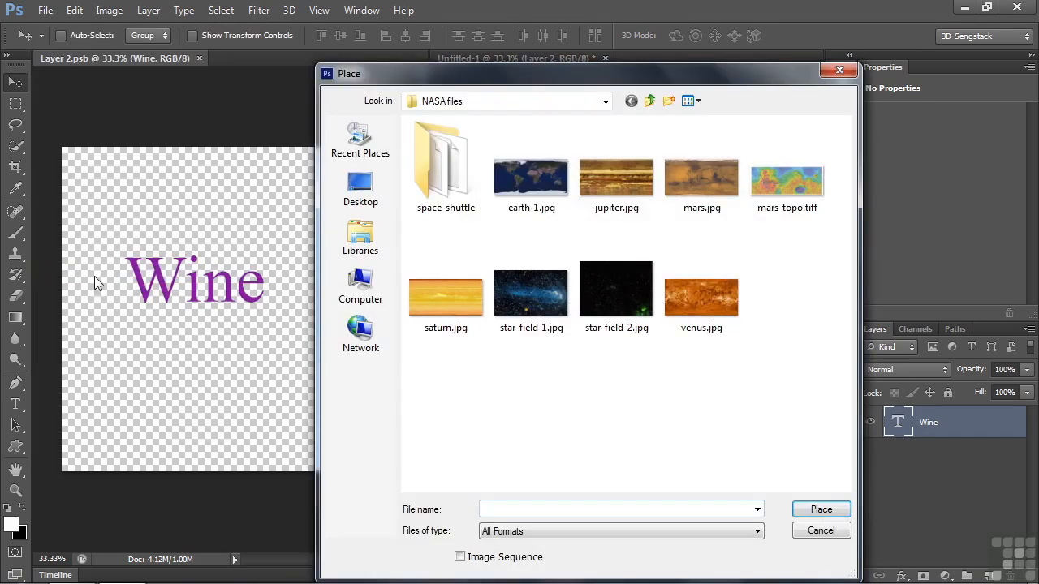
left_click(653, 104)
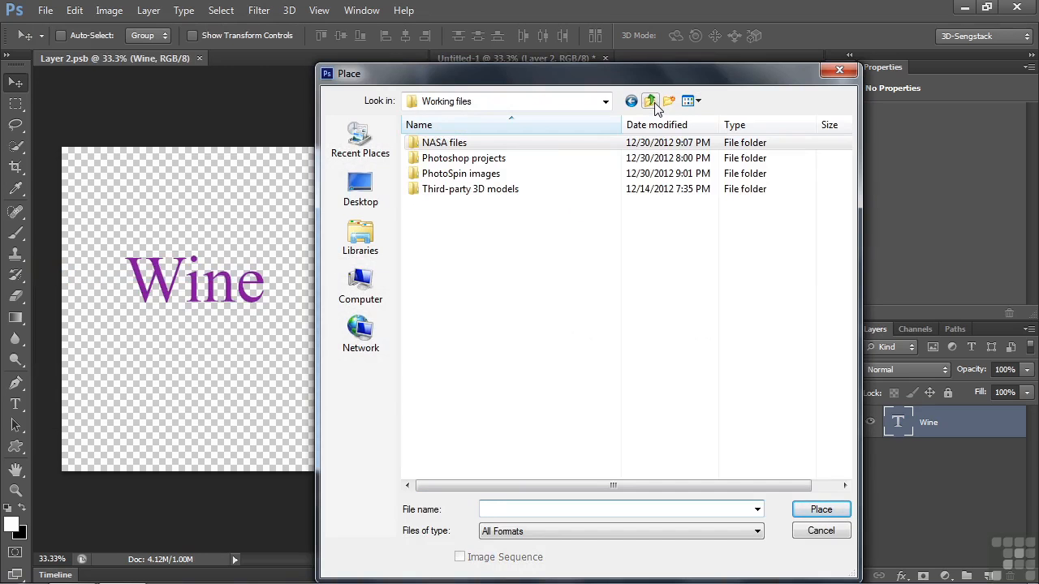
double_click(459, 173)
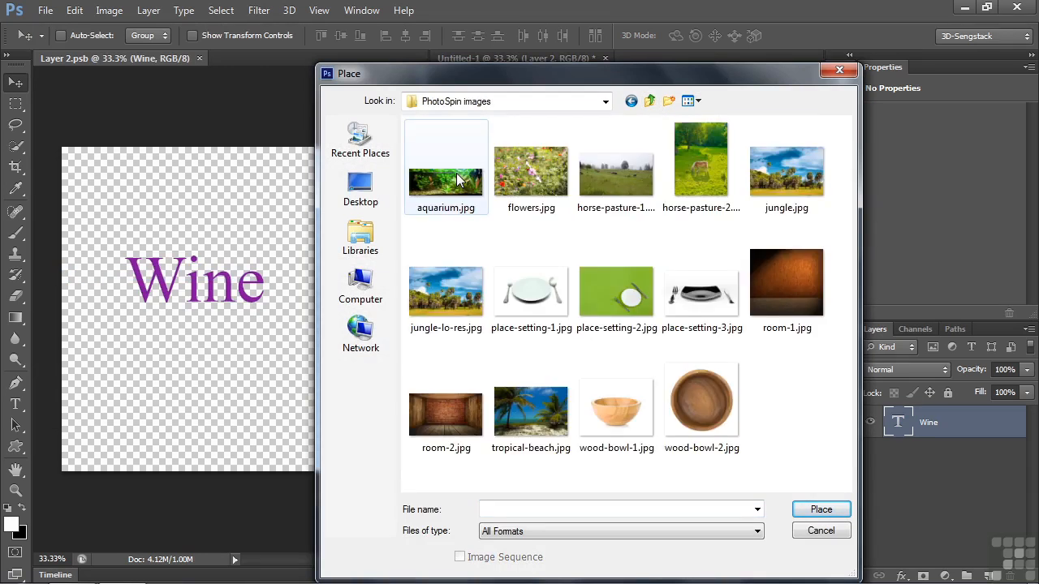
double_click(545, 415)
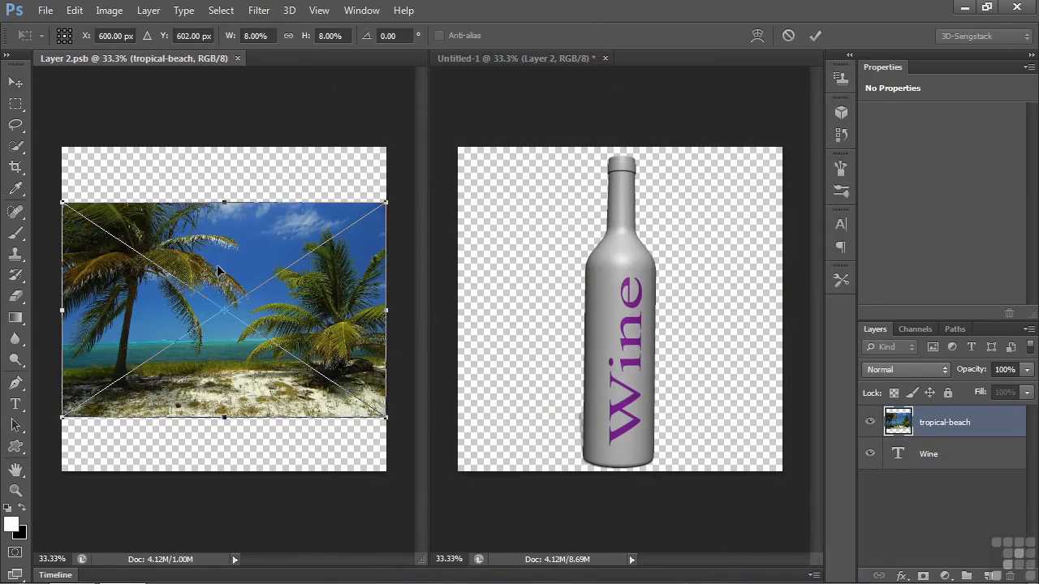
key("Return")
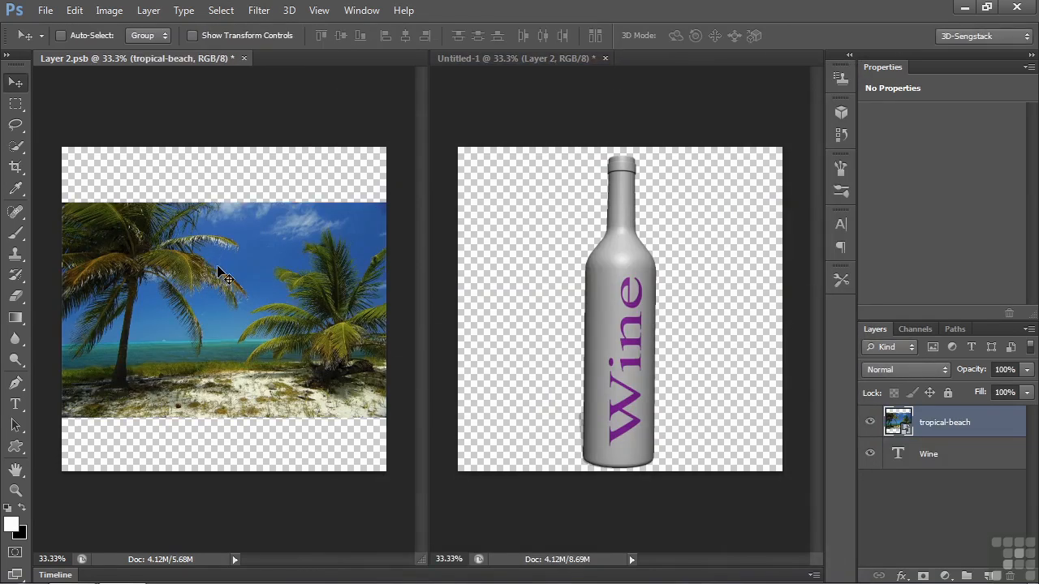
Move the Wine text layer above the tropical-beach layer, give it a drop shadow, and save the label texture.
left_click_drag(944, 452, 942, 417)
double_click(989, 426)
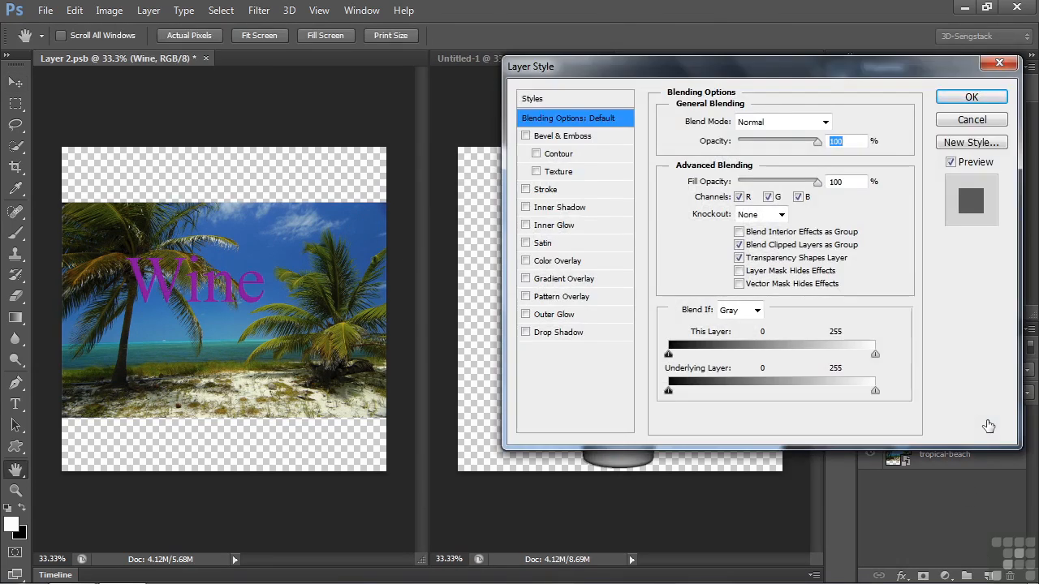
left_click(525, 333)
left_click(982, 99)
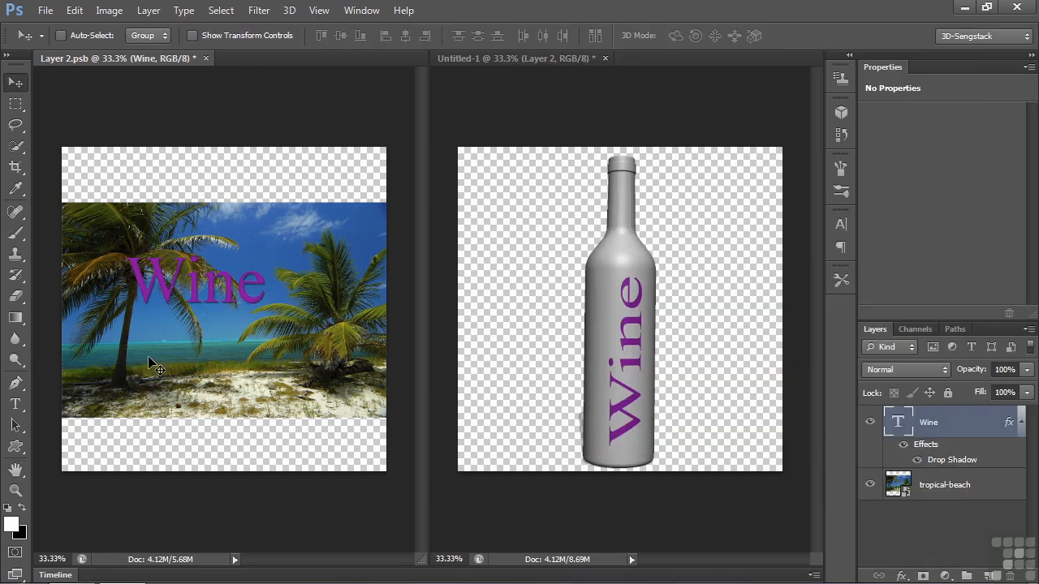
key("ctrl+s")
left_click(591, 367)
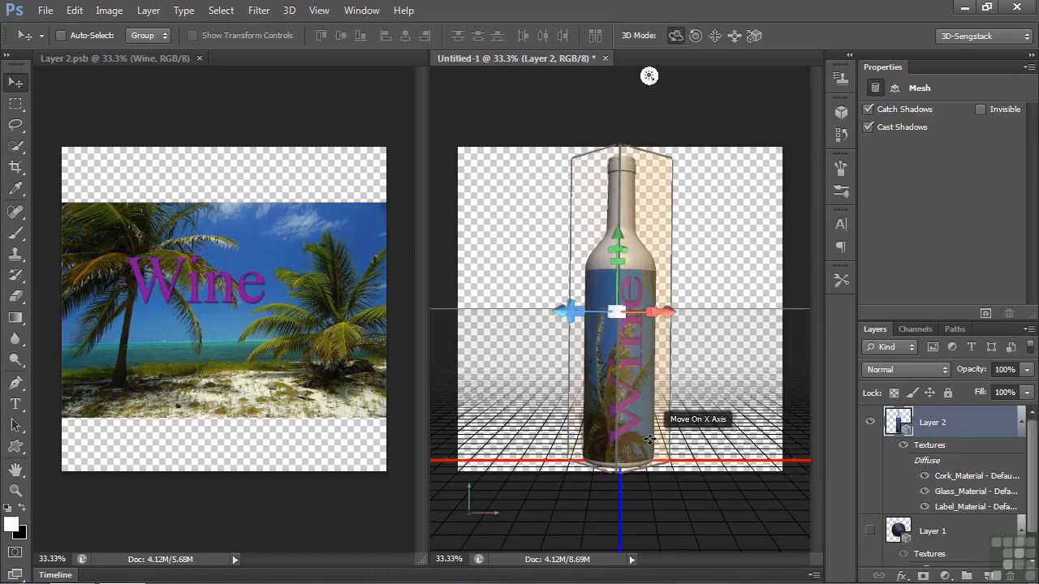
Rotate the wine bottle mesh to check the label around its sides and bring the Wine text back to the front.
left_click_drag(608, 423, 634, 403)
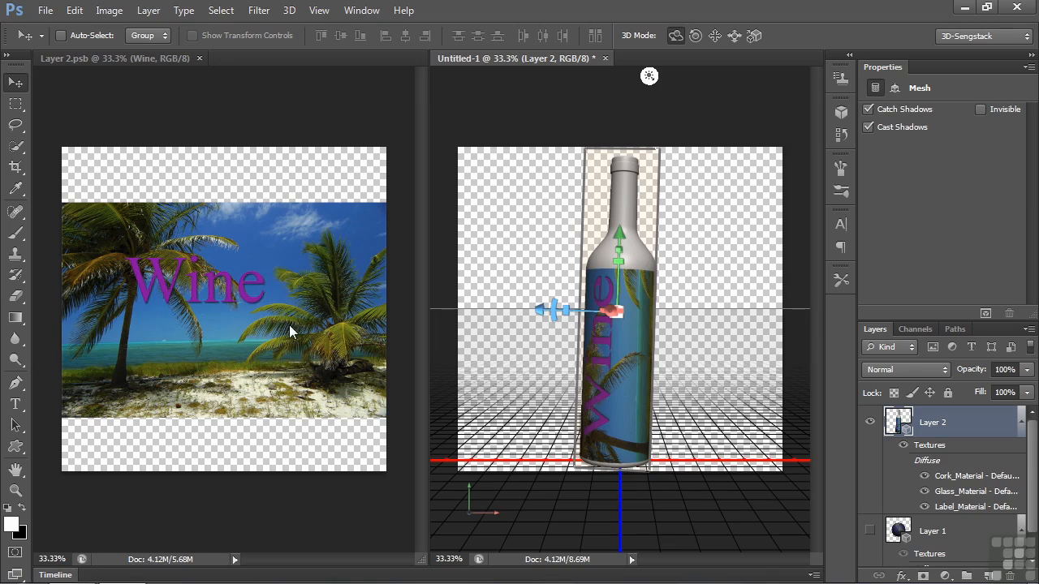
left_click_drag(726, 411, 914, 401)
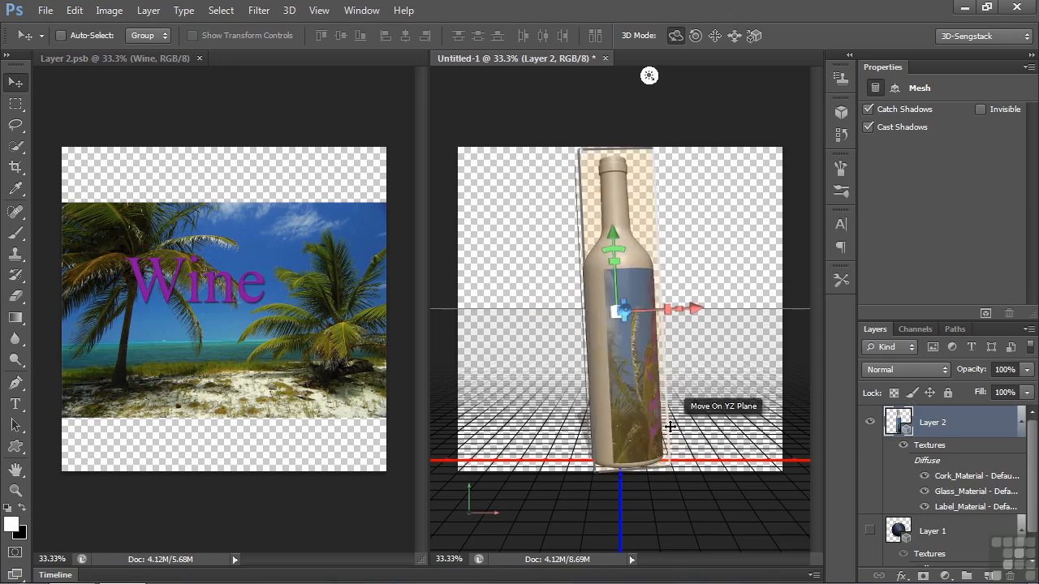
left_click_drag(774, 354, 792, 390)
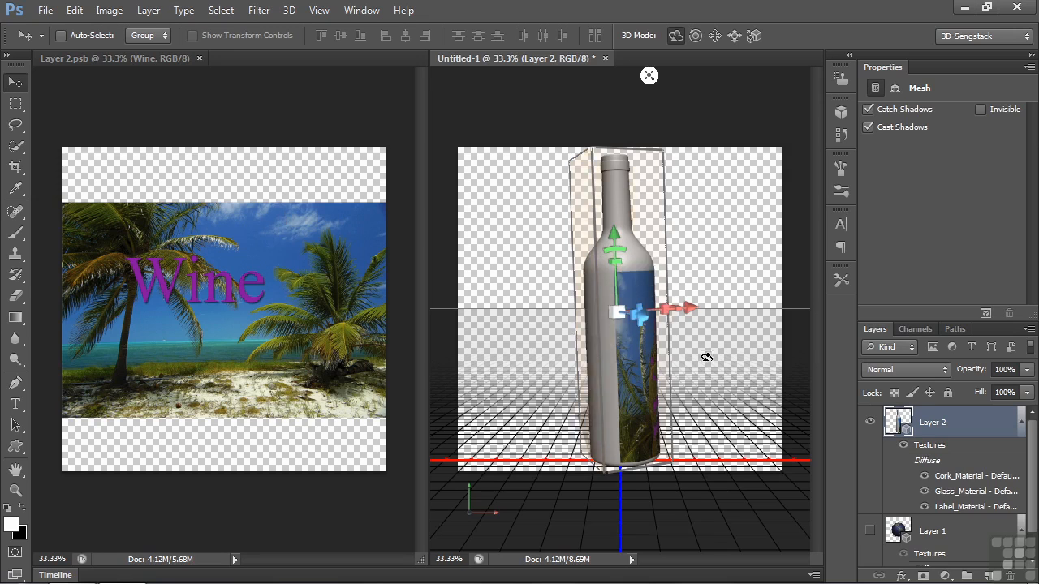
left_click_drag(708, 363, 546, 357)
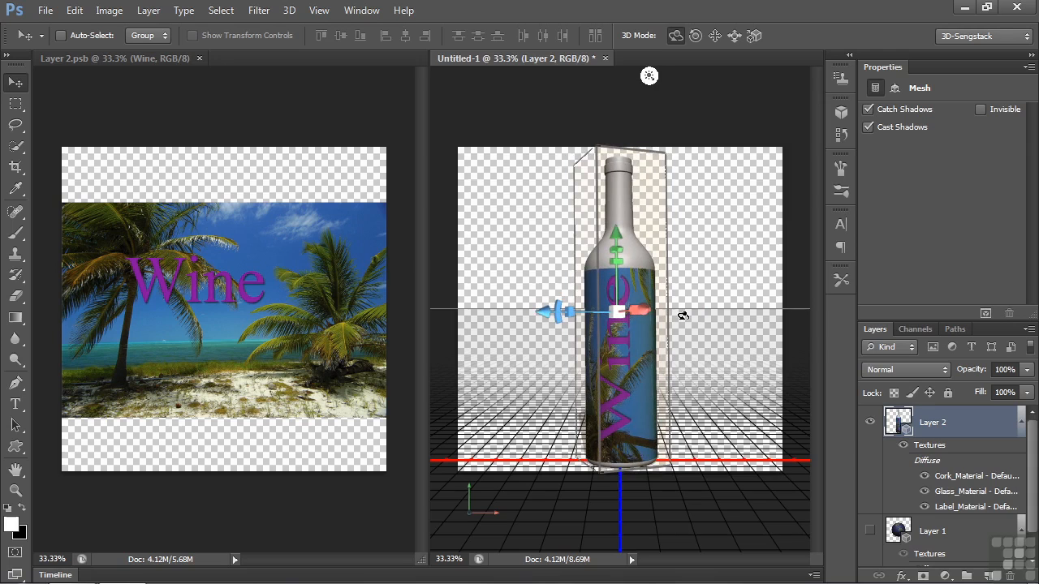
Hide the wine bottle layer and draw a centered white circle about 606 px in diameter on a new layer.
left_click(871, 422)
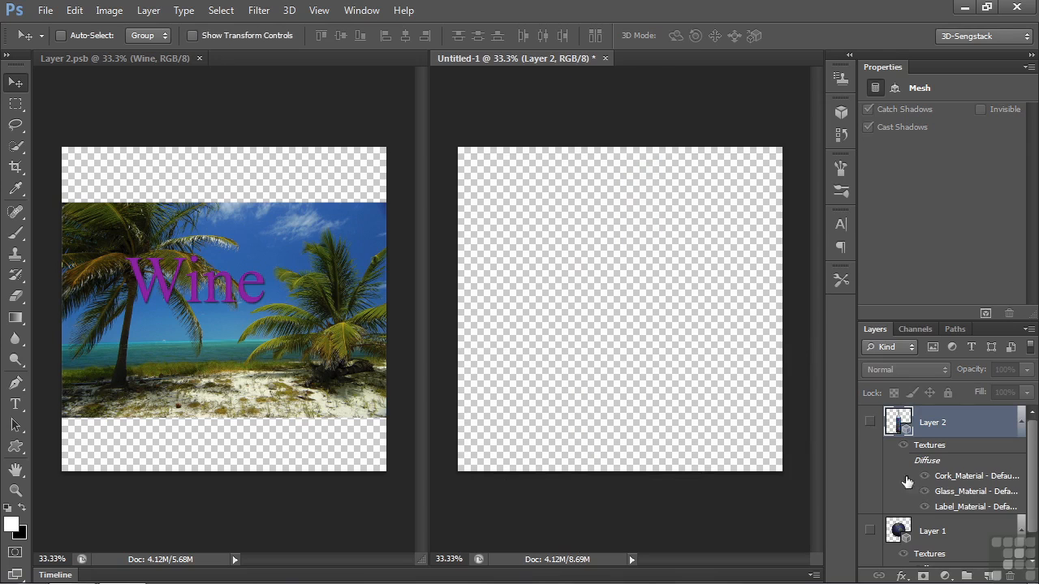
left_click(992, 575)
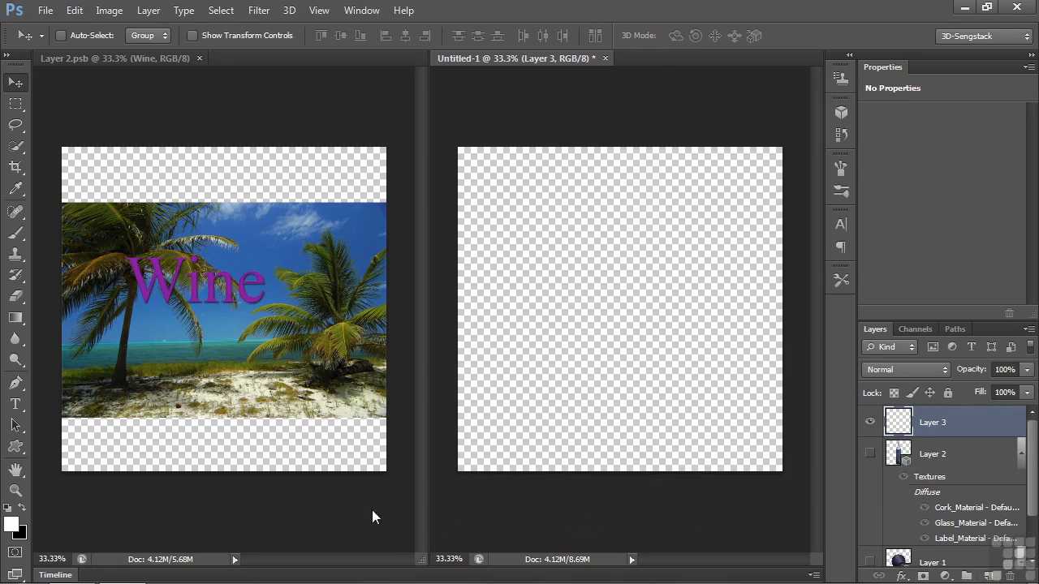
left_click(18, 451)
left_click_drag(20, 457, 58, 475)
left_click_drag(537, 238, 722, 389)
key("space")
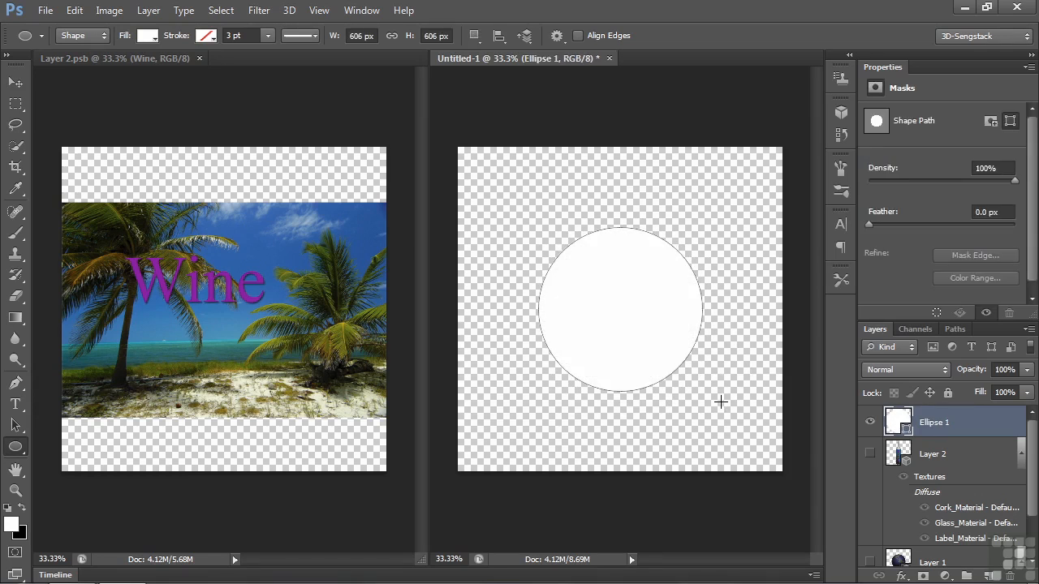
Create a 3D extrusion from the white circle layer and tilt the mesh so its curved side faces the front.
left_click(842, 113)
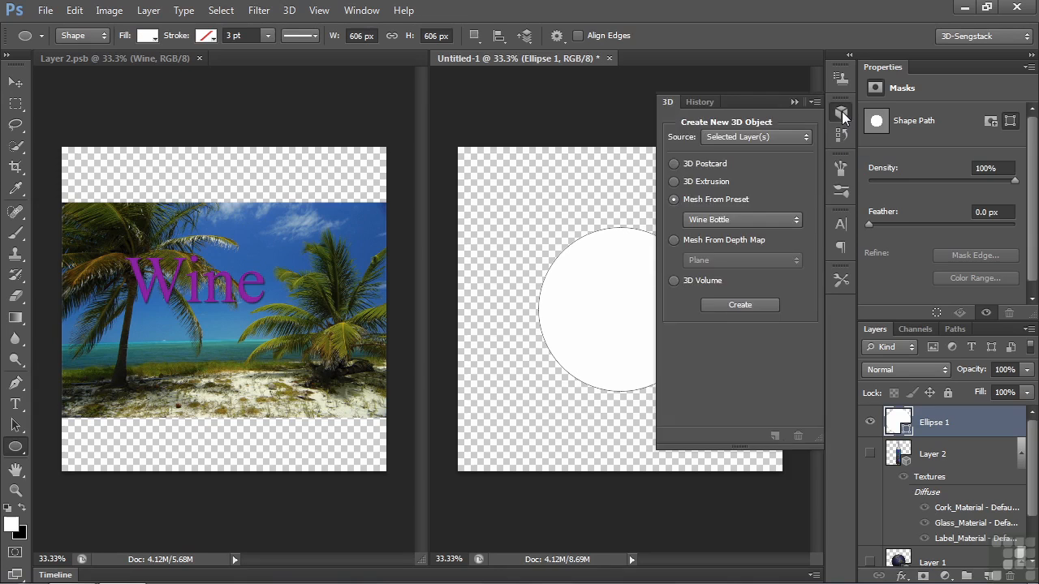
left_click(678, 183)
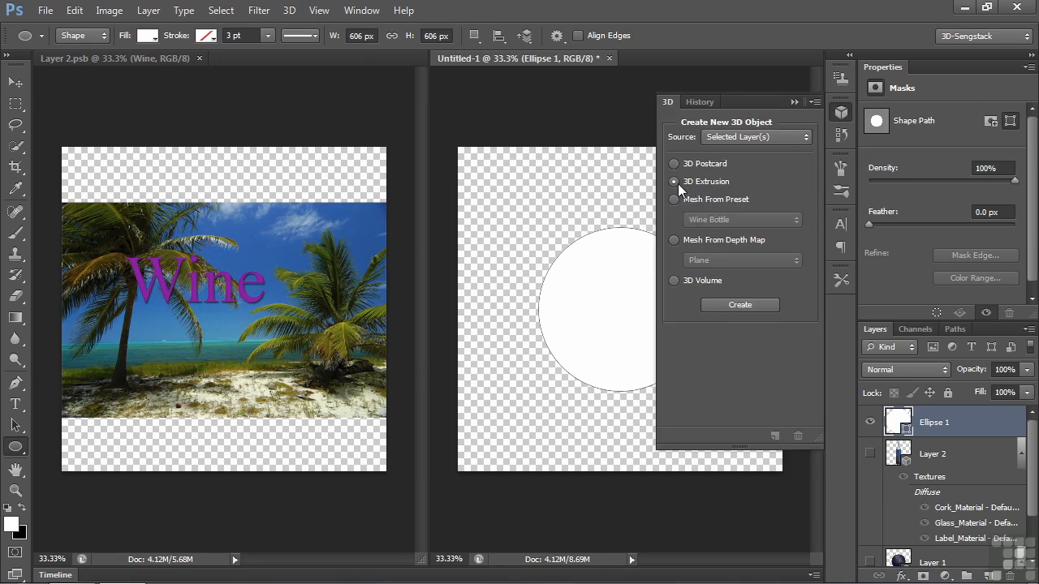
left_click(734, 304)
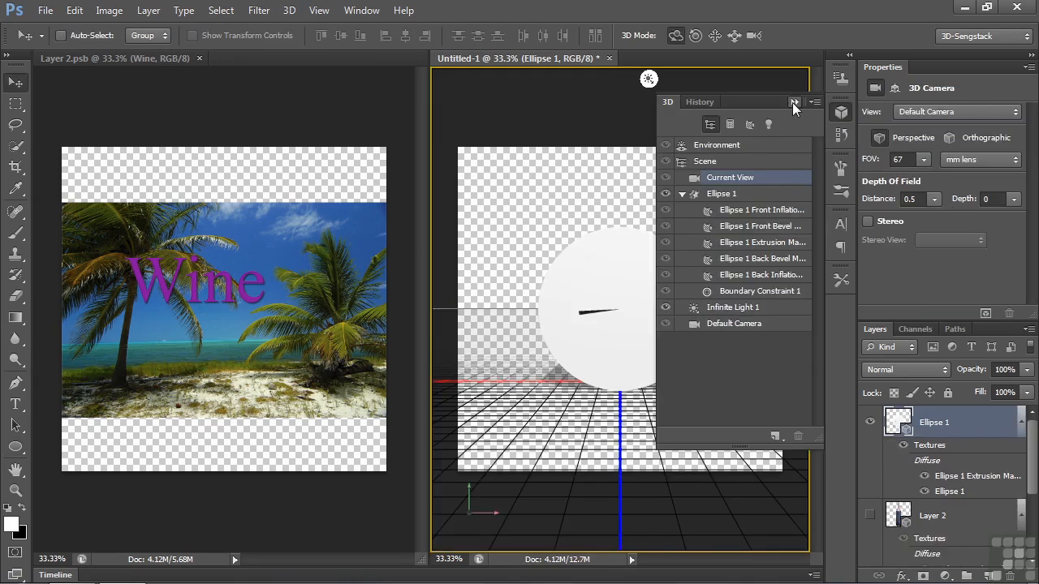
left_click(794, 102)
left_click(617, 238)
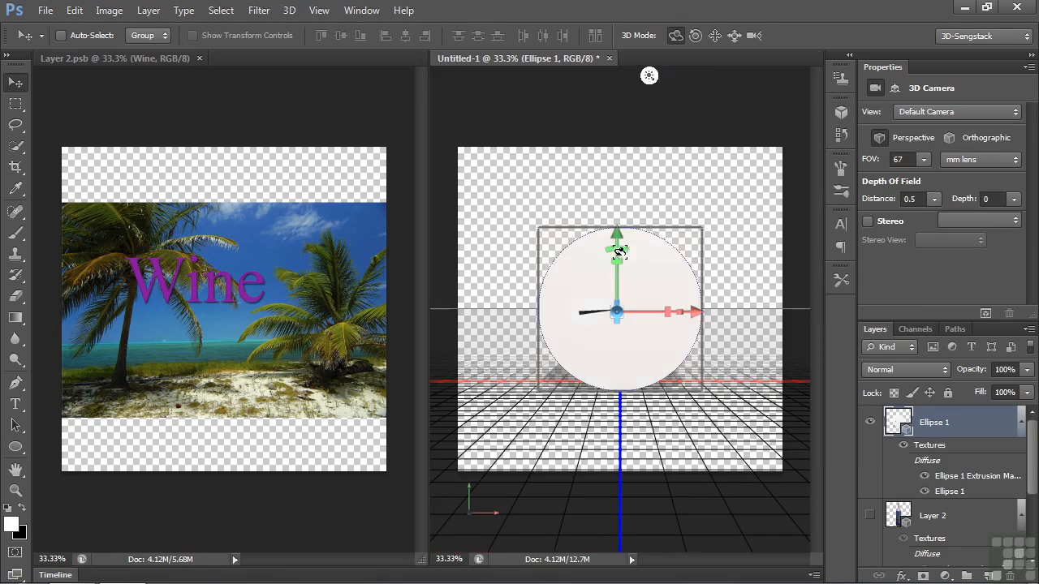
left_click_drag(621, 179, 623, 343)
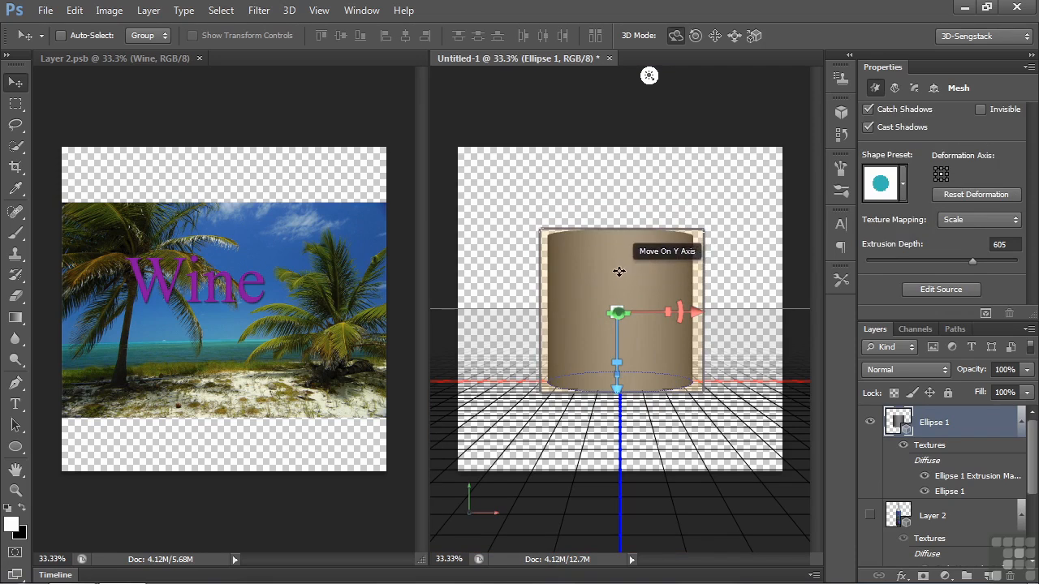
Replace the diffuse texture of the cylinder's extrusion material with aquarium.jpg from the PhotoSpin images folder.
left_click(621, 276)
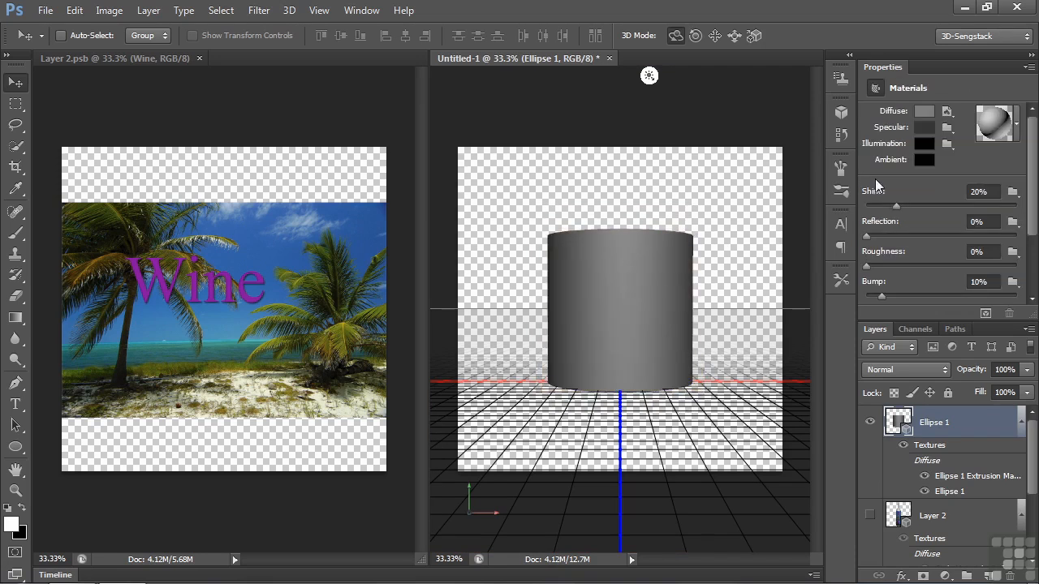
left_click(949, 113)
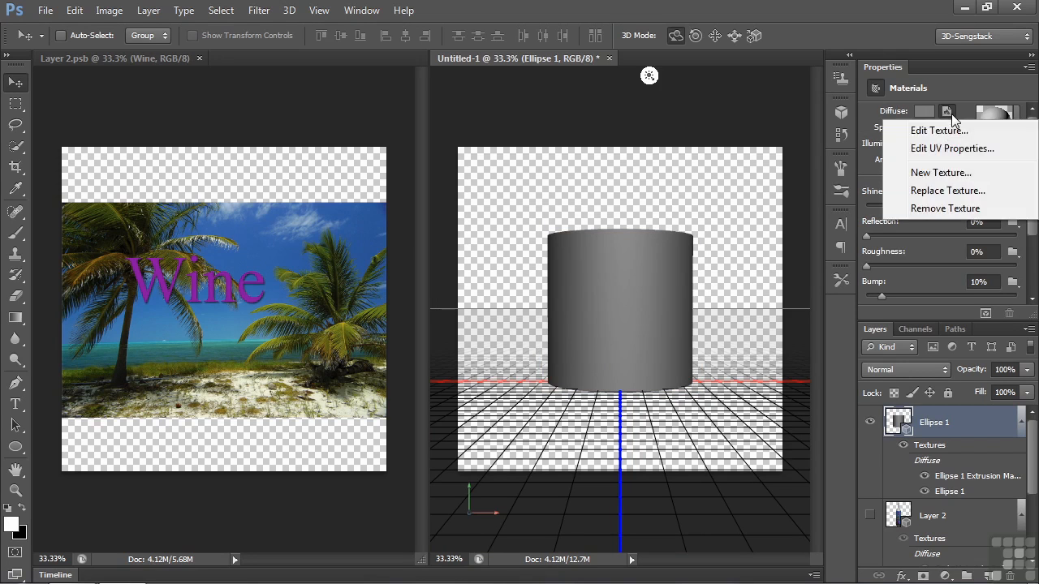
left_click(945, 192)
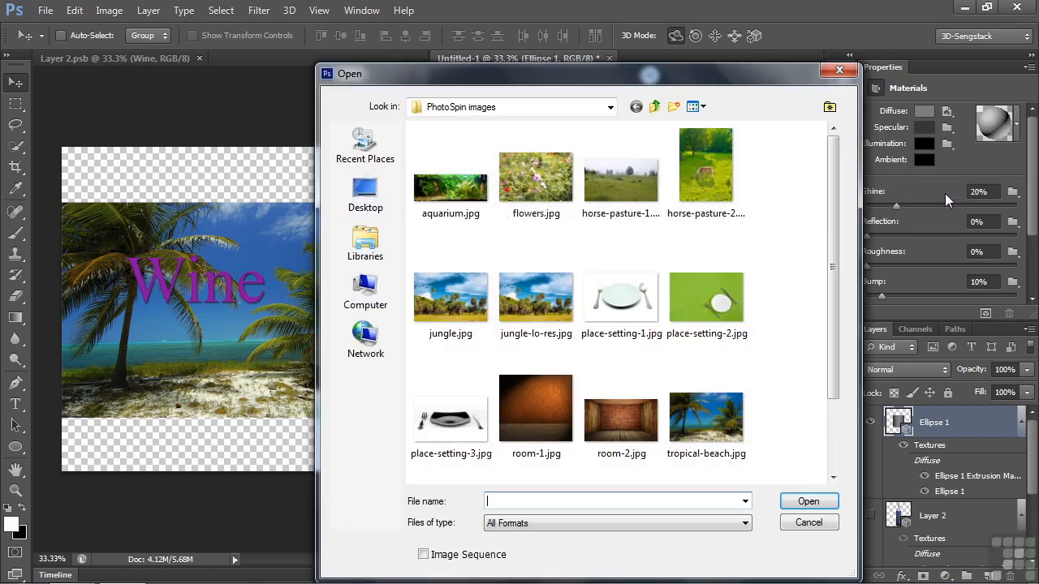
double_click(449, 195)
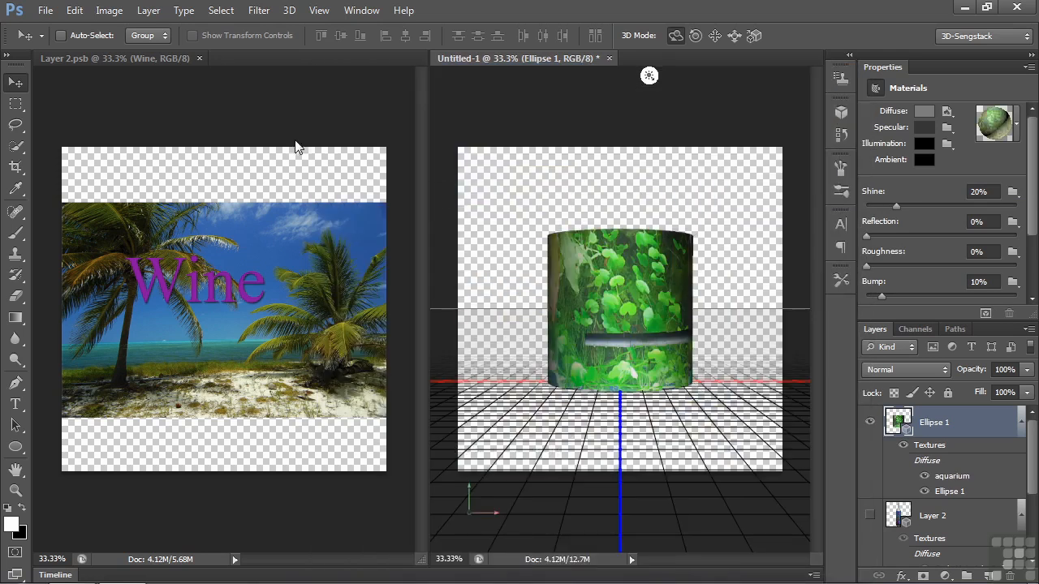
Close the wine label texture document and open the cylinder's aquarium diffuse texture for editing.
left_click(198, 57)
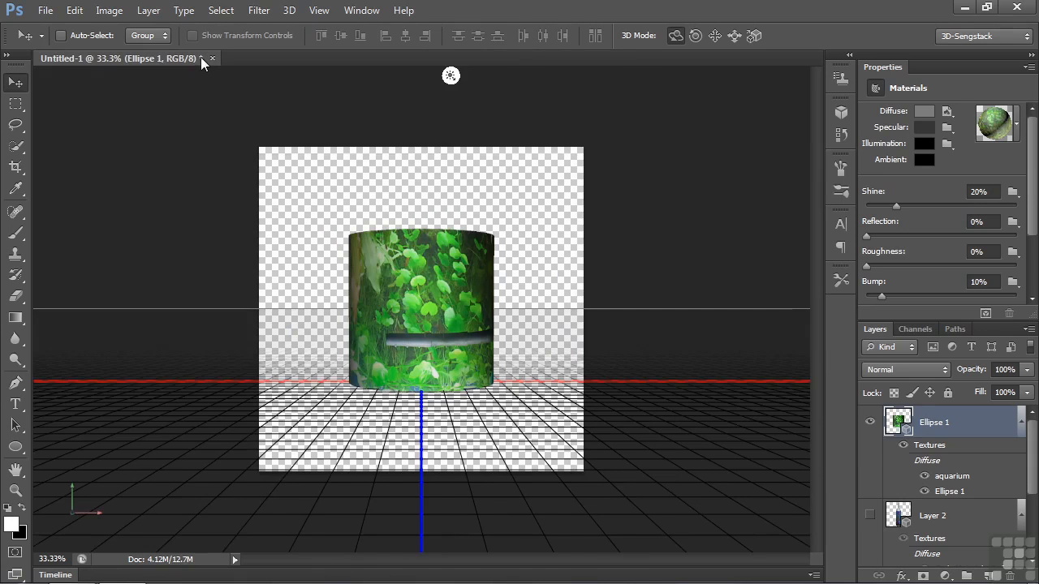
left_click(948, 113)
left_click(955, 130)
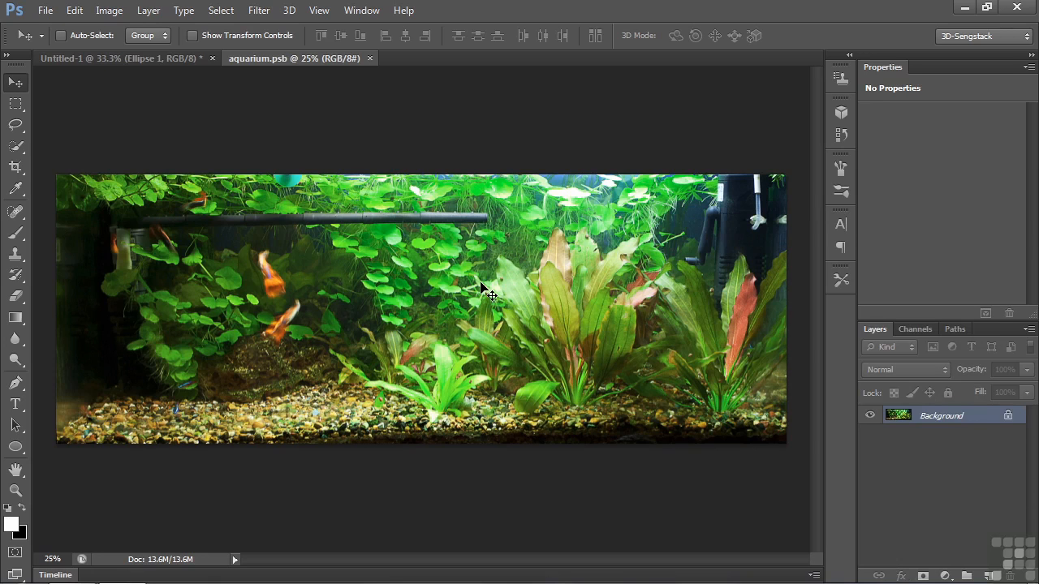
Arrange the aquarium texture and the 3D document side by side in a 2-up Vertical layout.
left_click(361, 11)
mouse_move(362, 31)
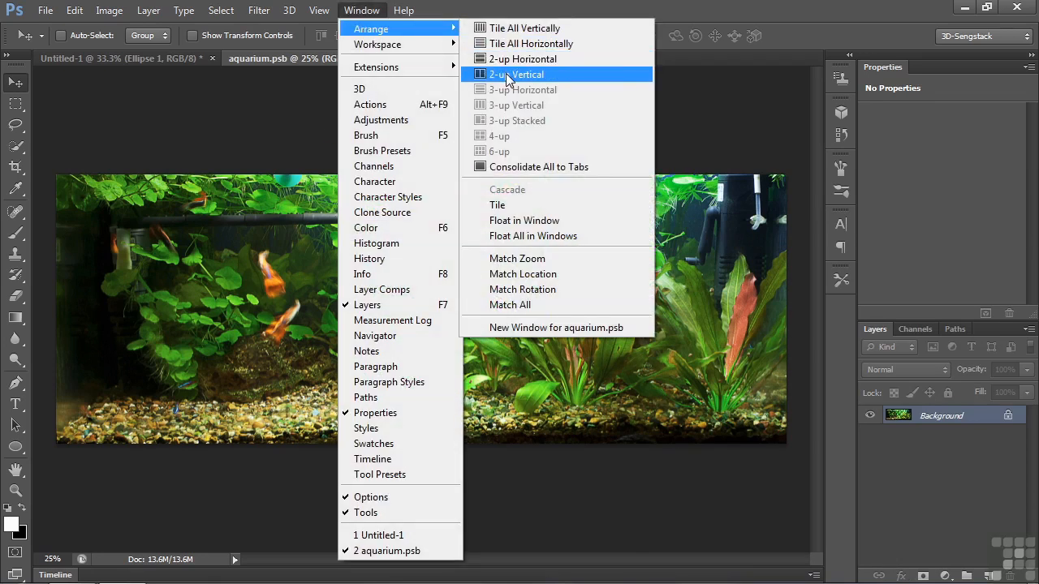
left_click(505, 74)
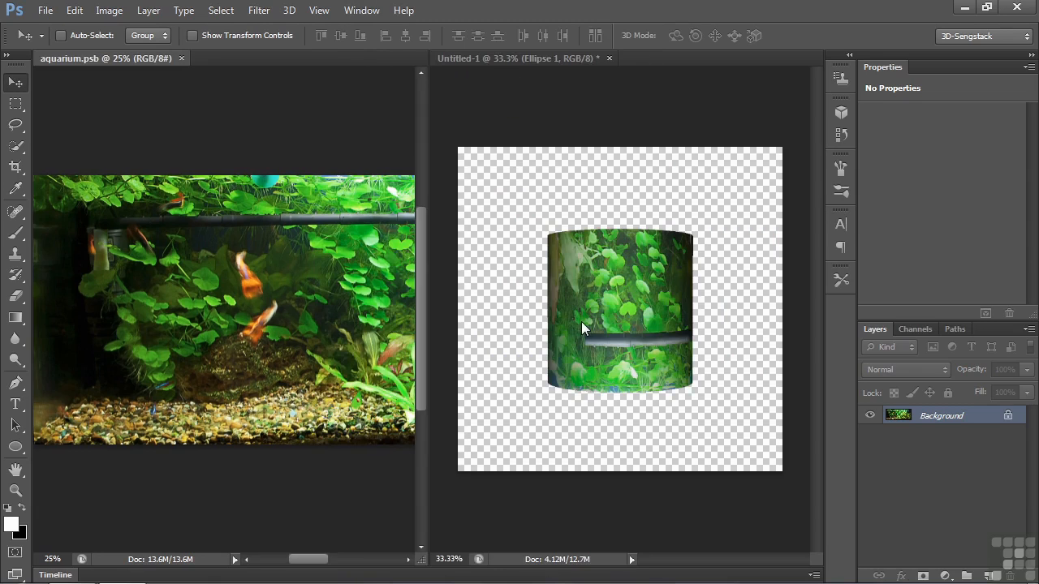
Rotate the cylinder mesh to examine how the aquarium image wraps around its side.
left_click(597, 315)
left_click(600, 314)
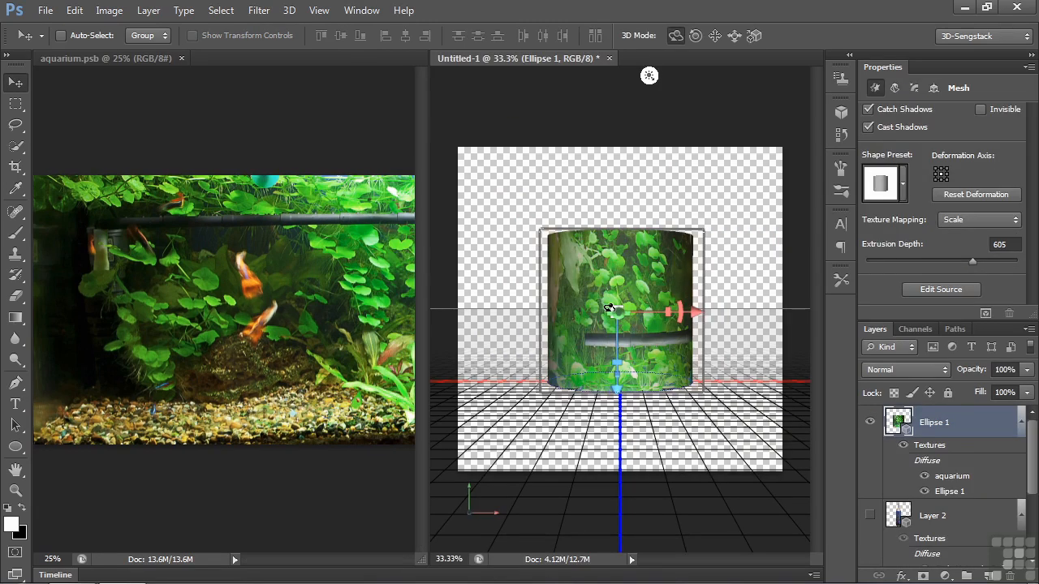
left_click_drag(571, 299, 605, 132)
left_click_drag(626, 439, 550, 317)
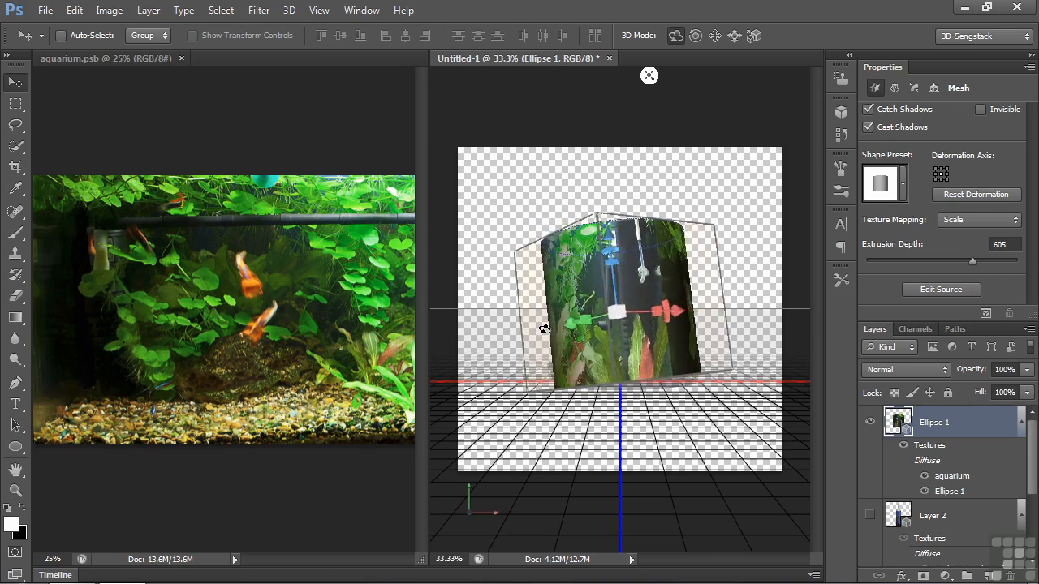
Compare the full width of the aquarium texture at 16.7% with the cylinder's wrap by turning the mesh around to its other sides.
left_click(197, 530)
key("ctrl+minus")
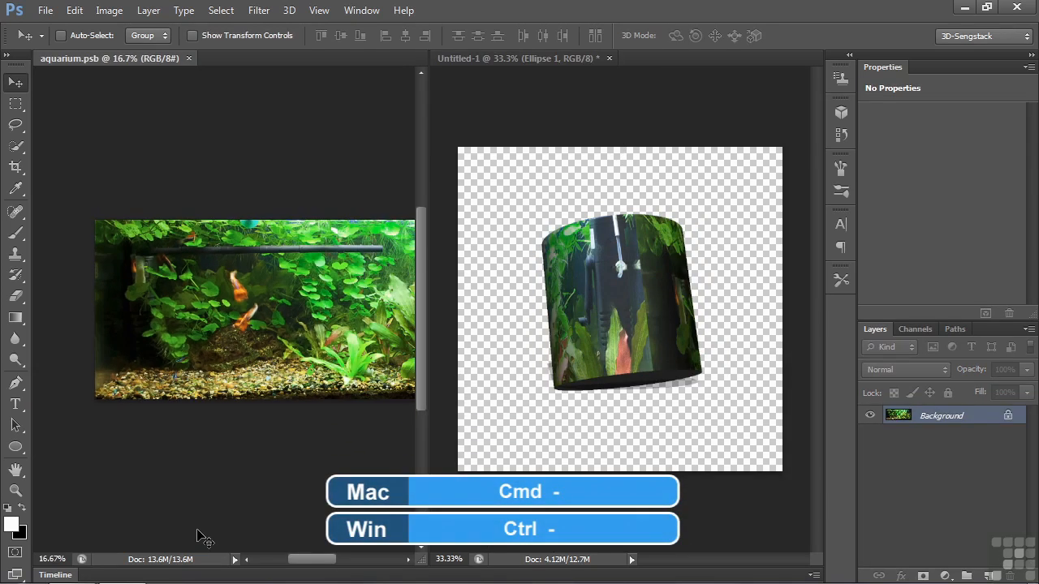
left_click_drag(297, 559, 324, 575)
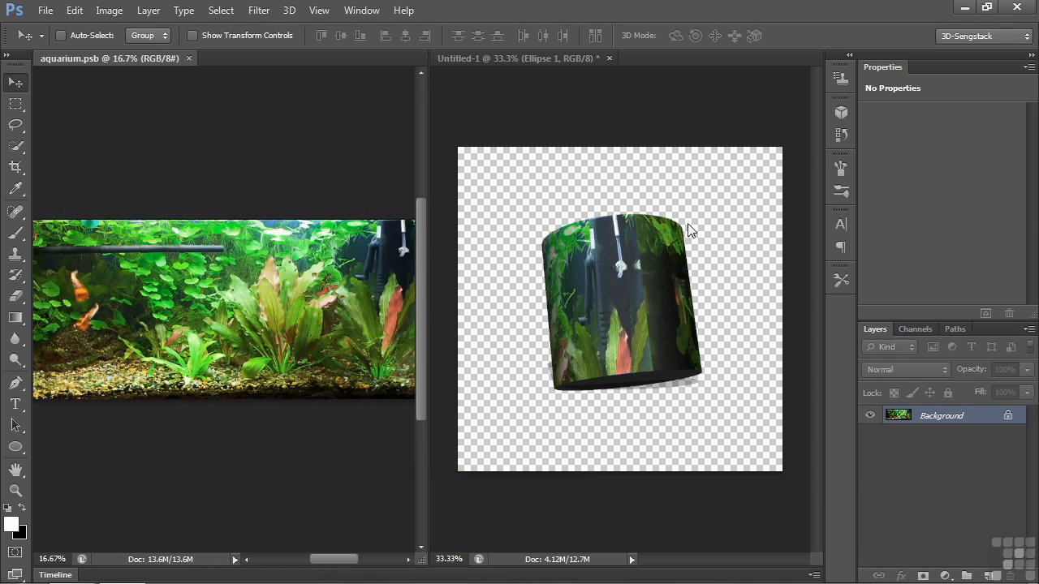
left_click(629, 248)
left_click_drag(495, 309, 1034, 297)
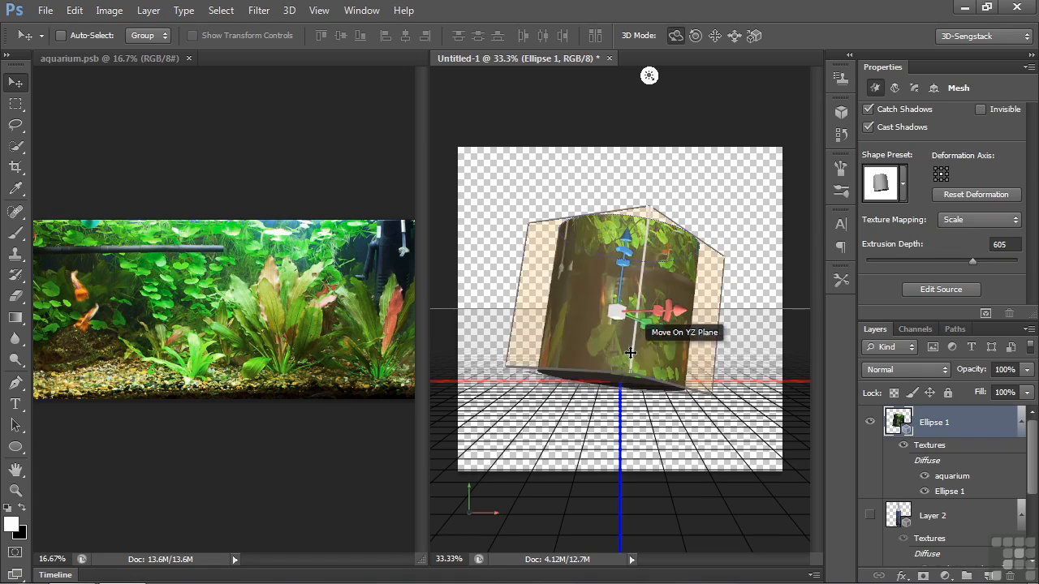
left_click_drag(494, 301, 408, 319)
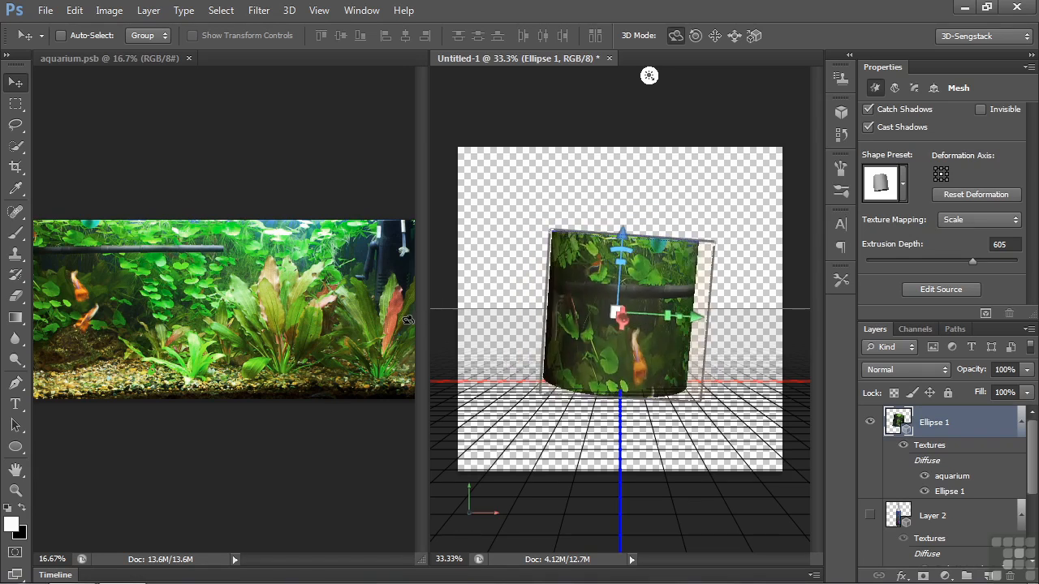